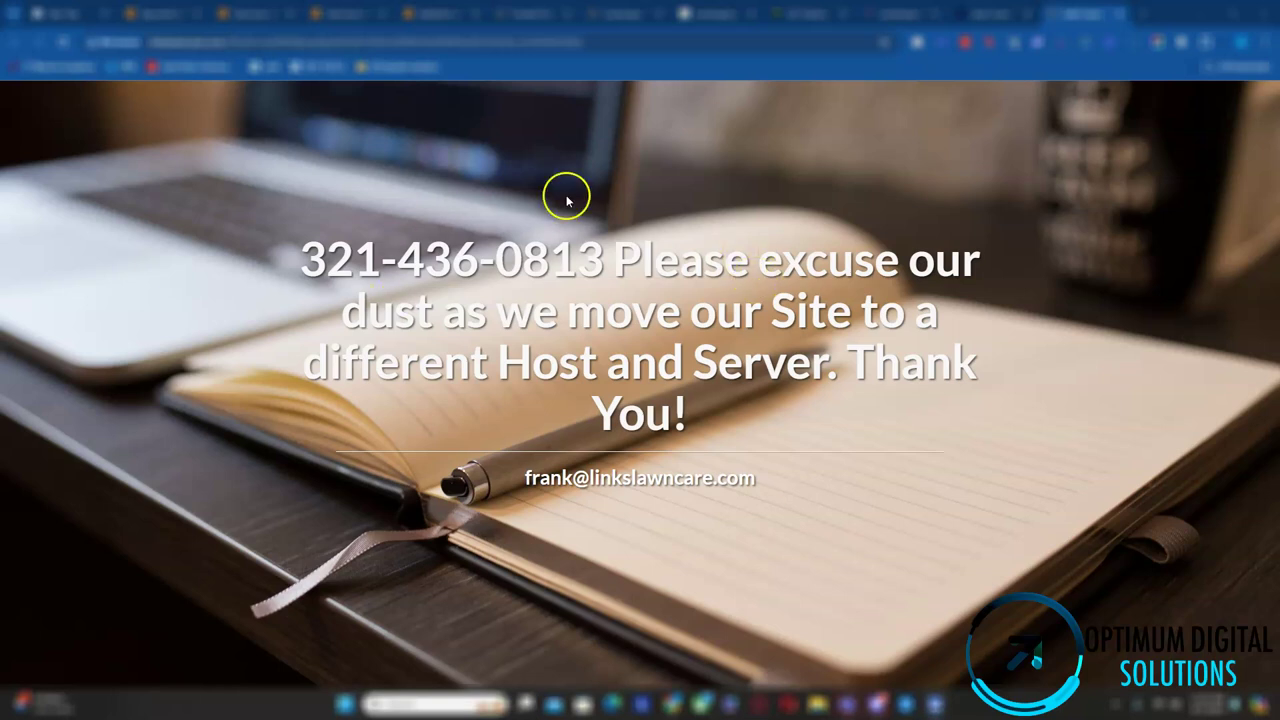
Review the company and service details on the Link's Lawn Care, LLC profile on HomeAdvisor
{"action": "left_click", "coordinate": [977, 12]}
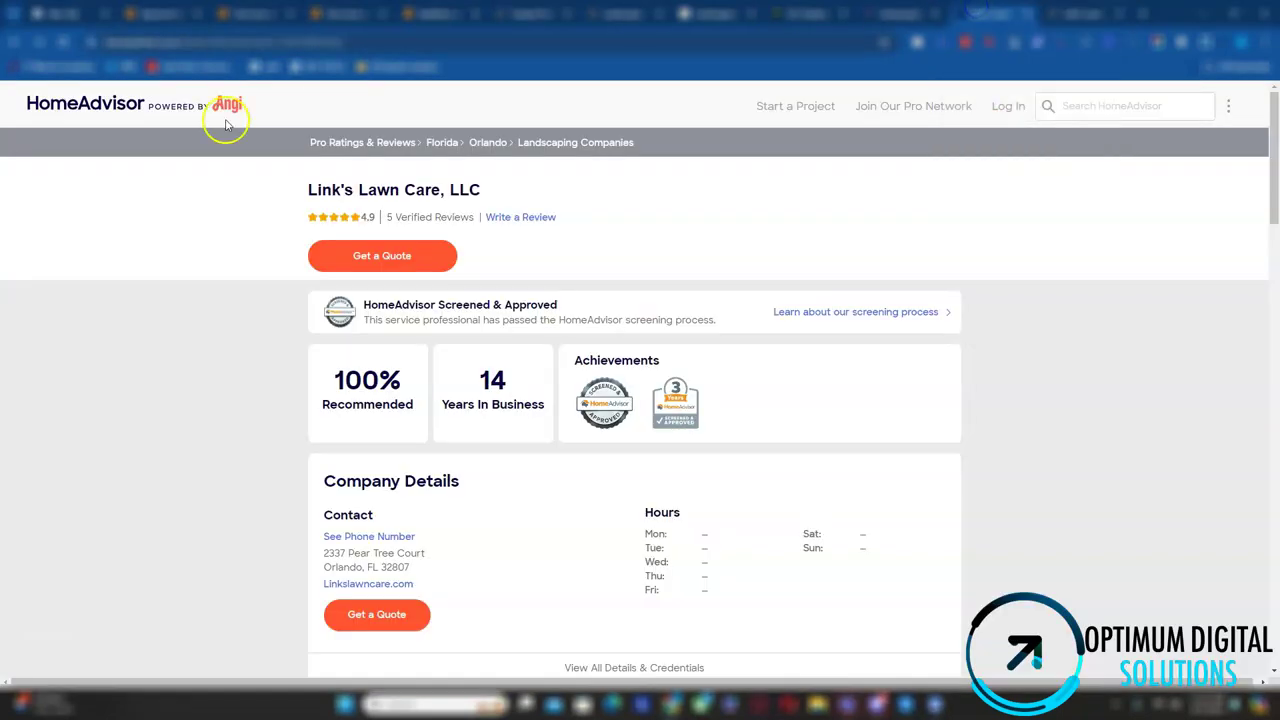
{"action": "scroll", "coordinate": [414, 414], "scroll_direction": "down", "scroll_amount": 2}
{"action": "scroll", "coordinate": [433, 398], "scroll_direction": "up", "scroll_amount": 1}
{"action": "scroll", "coordinate": [433, 398], "scroll_direction": "down", "scroll_amount": 3}
{"action": "left_click", "coordinate": [638, 470]}
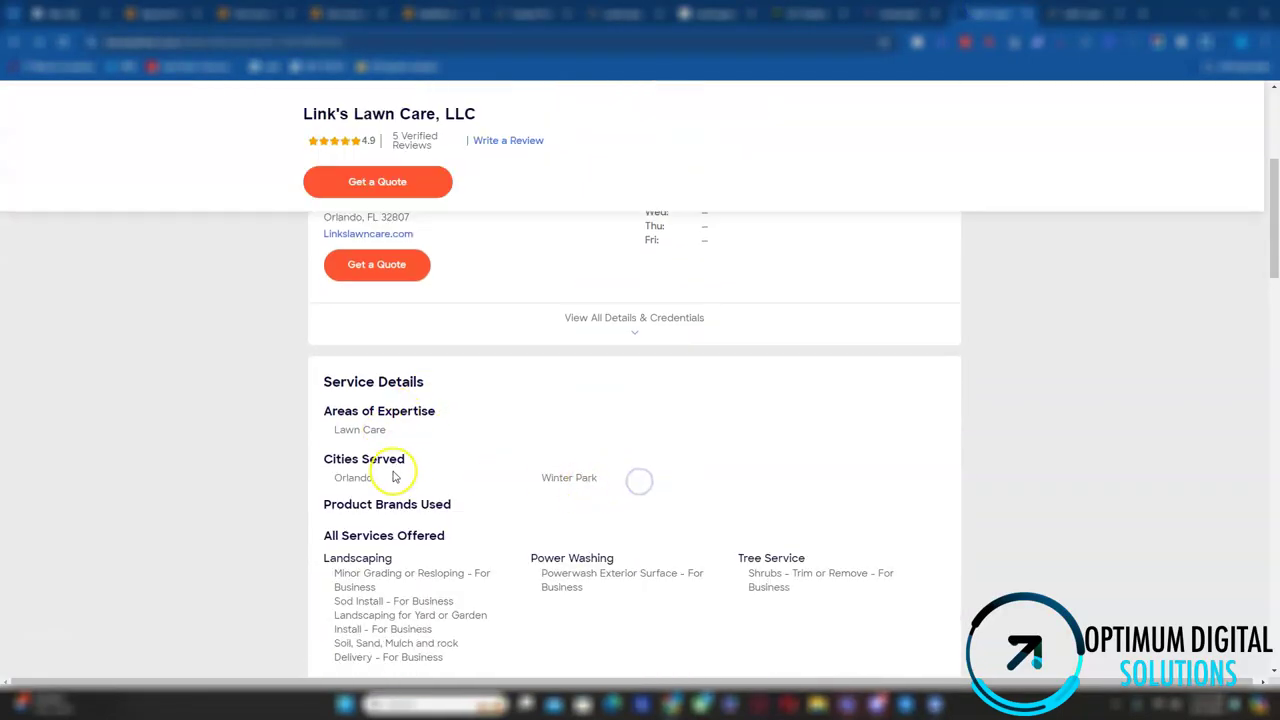
Switch to Ahrefs and examine the keyword overview and keyword ideas for "landscaping orlando"
{"action": "left_click", "coordinate": [203, 15]}
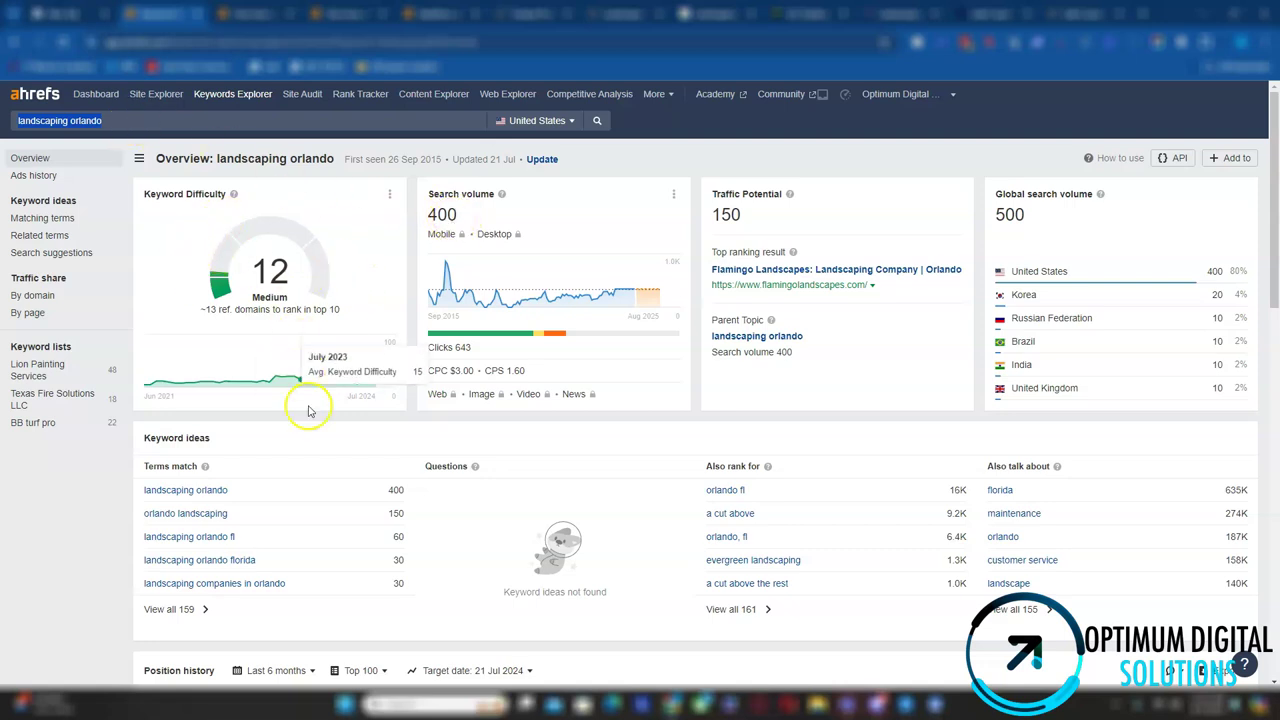
{"action": "scroll", "coordinate": [337, 488], "scroll_direction": "down", "scroll_amount": 2}
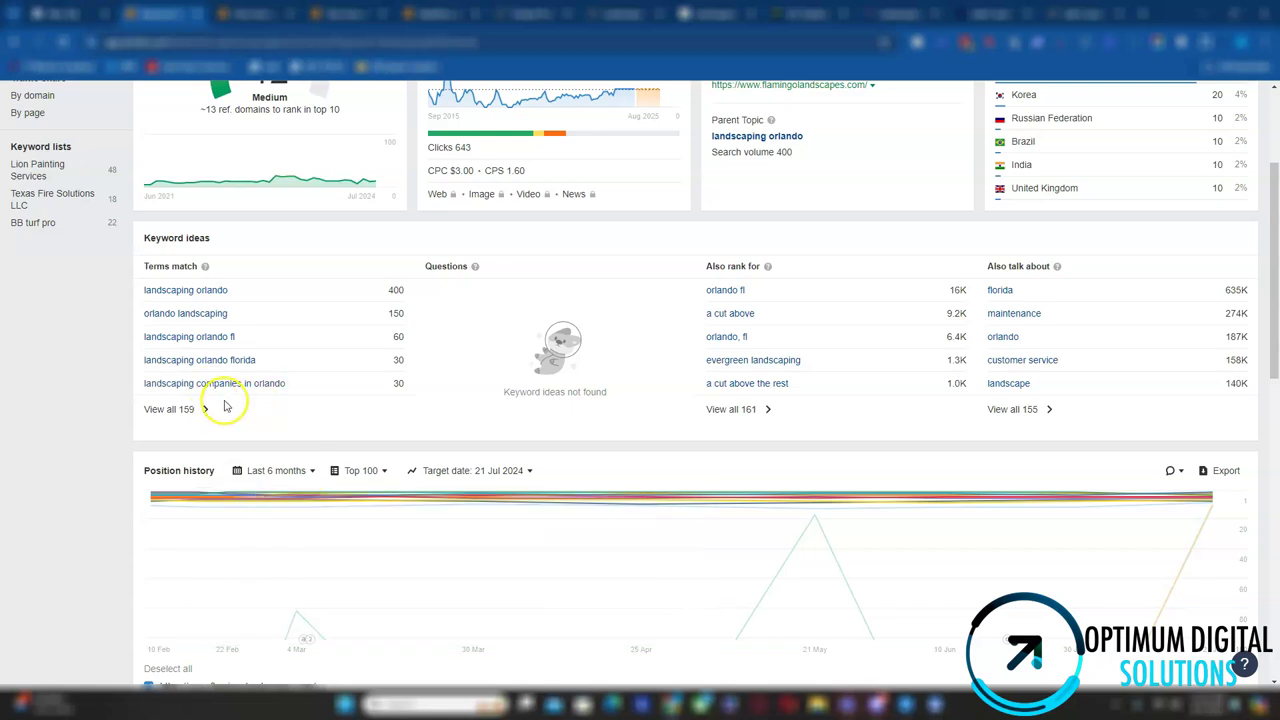
{"action": "scroll", "coordinate": [249, 351], "scroll_direction": "up", "scroll_amount": 2}
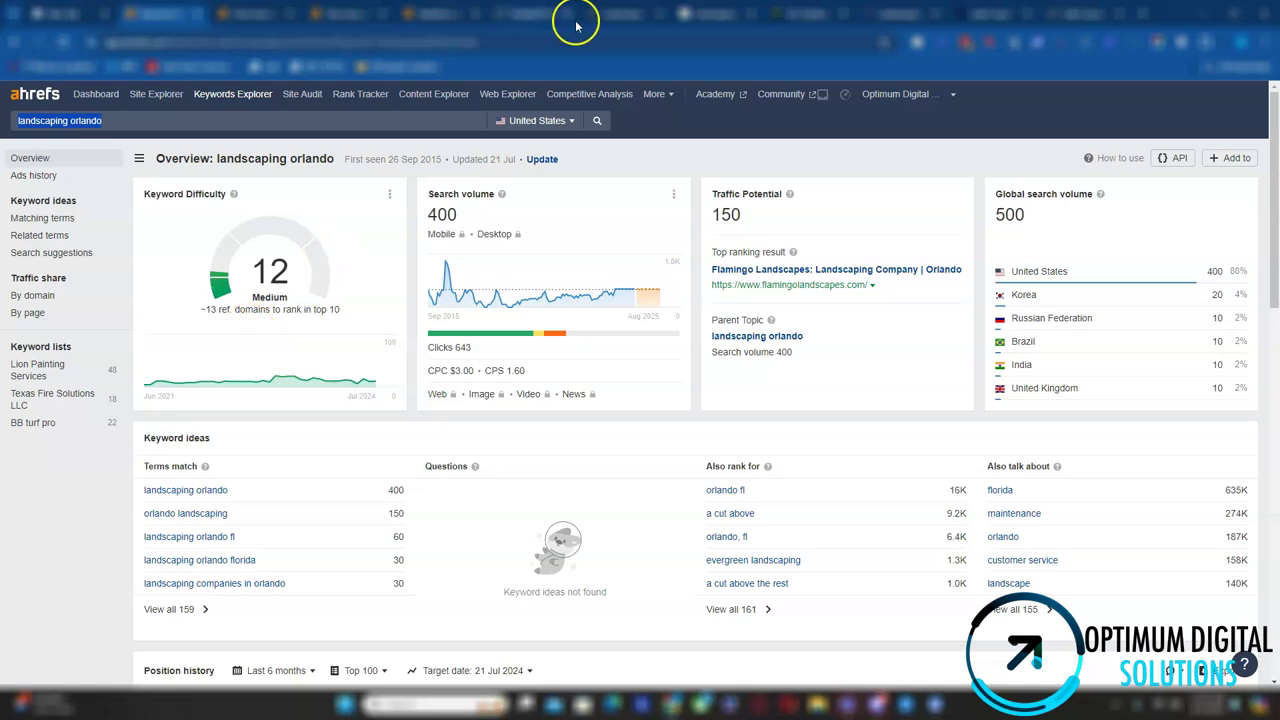
Switch to the Google results for "landscaping orlando" and examine the sponsored listings and the local business map pack
{"action": "left_click", "coordinate": [724, 10]}
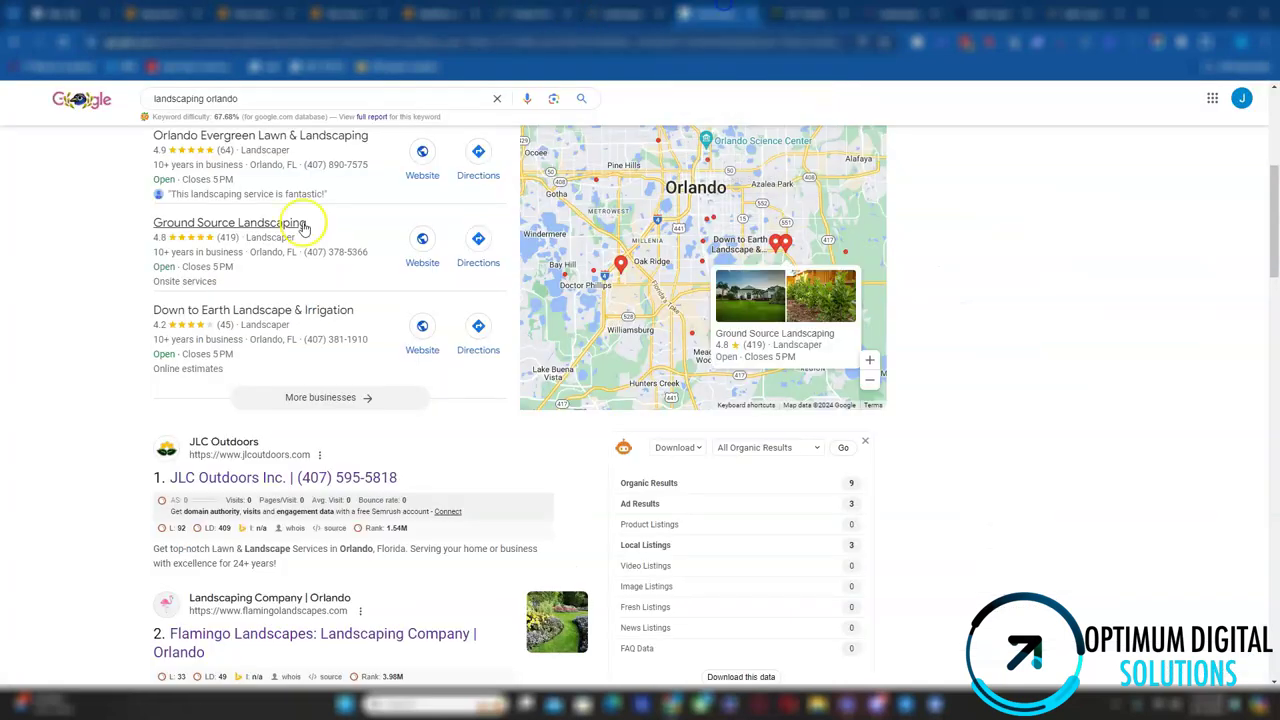
{"action": "scroll", "coordinate": [307, 283], "scroll_direction": "up", "scroll_amount": 5}
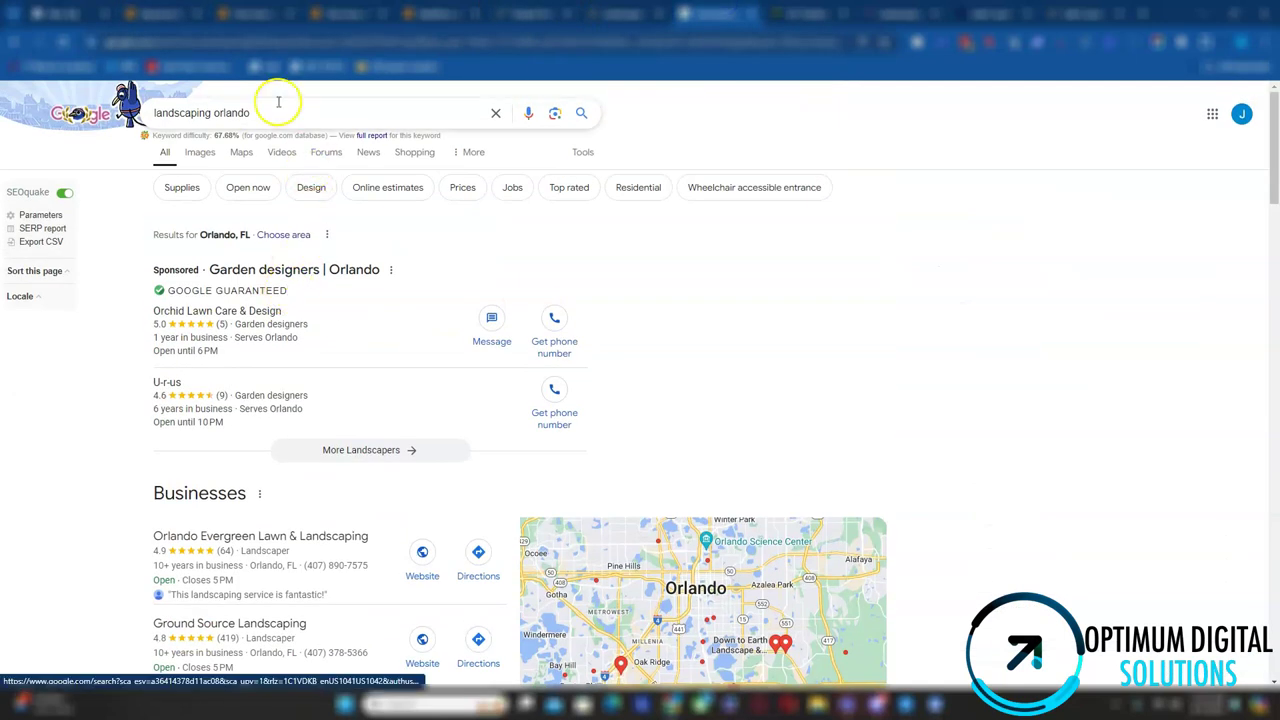
{"action": "scroll", "coordinate": [290, 230], "scroll_direction": "down", "scroll_amount": 1}
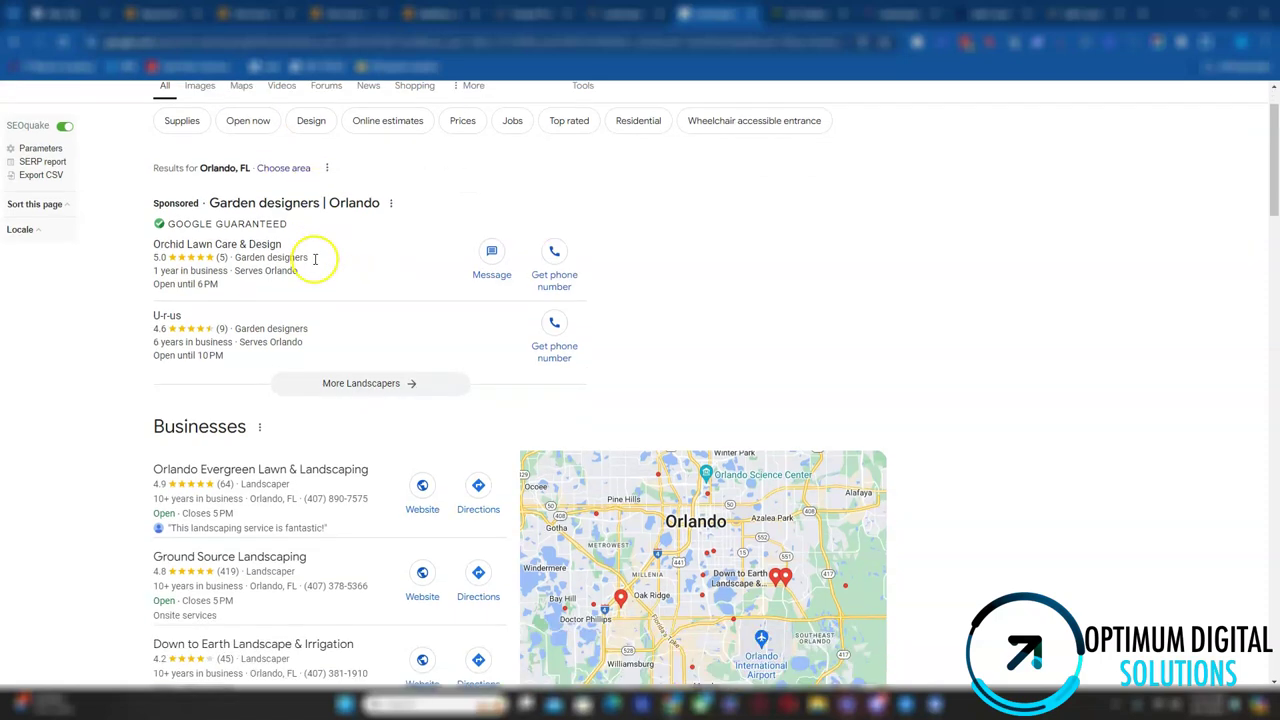
{"action": "scroll", "coordinate": [300, 249], "scroll_direction": "down", "scroll_amount": 3}
{"action": "scroll", "coordinate": [400, 375], "scroll_direction": "down", "scroll_amount": 2}
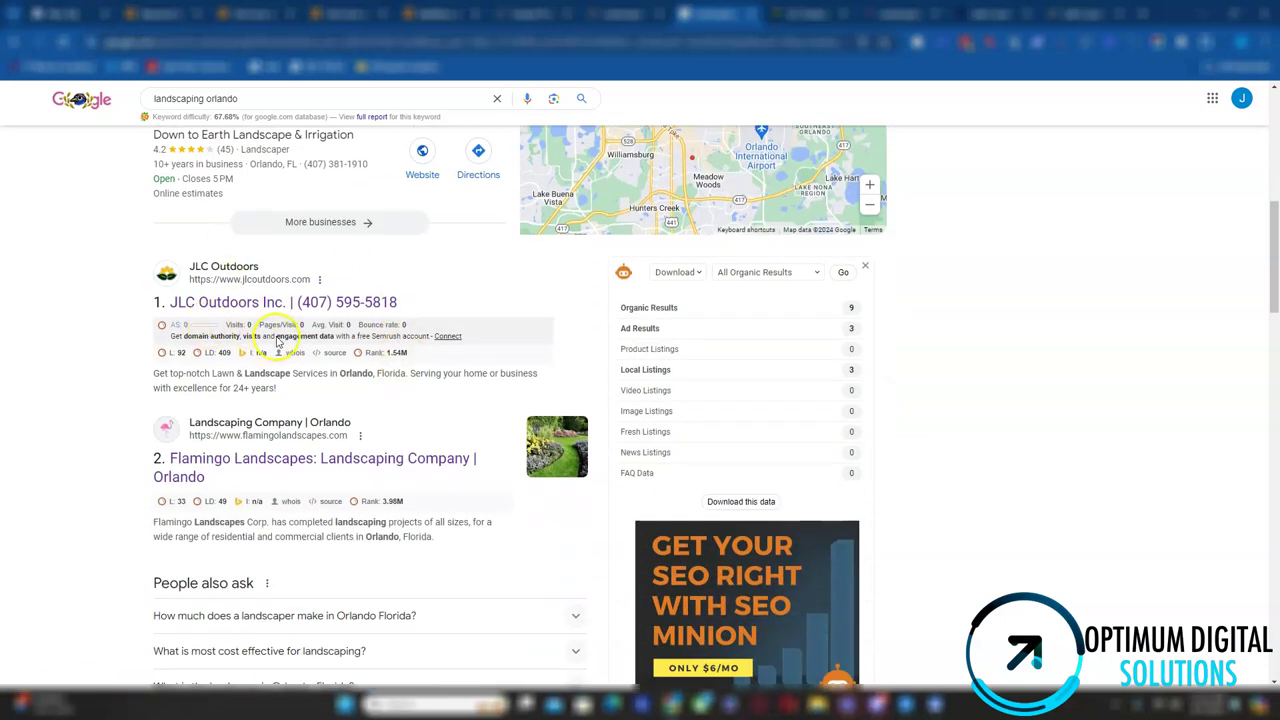
{"action": "scroll", "coordinate": [400, 294], "scroll_direction": "up", "scroll_amount": 1}
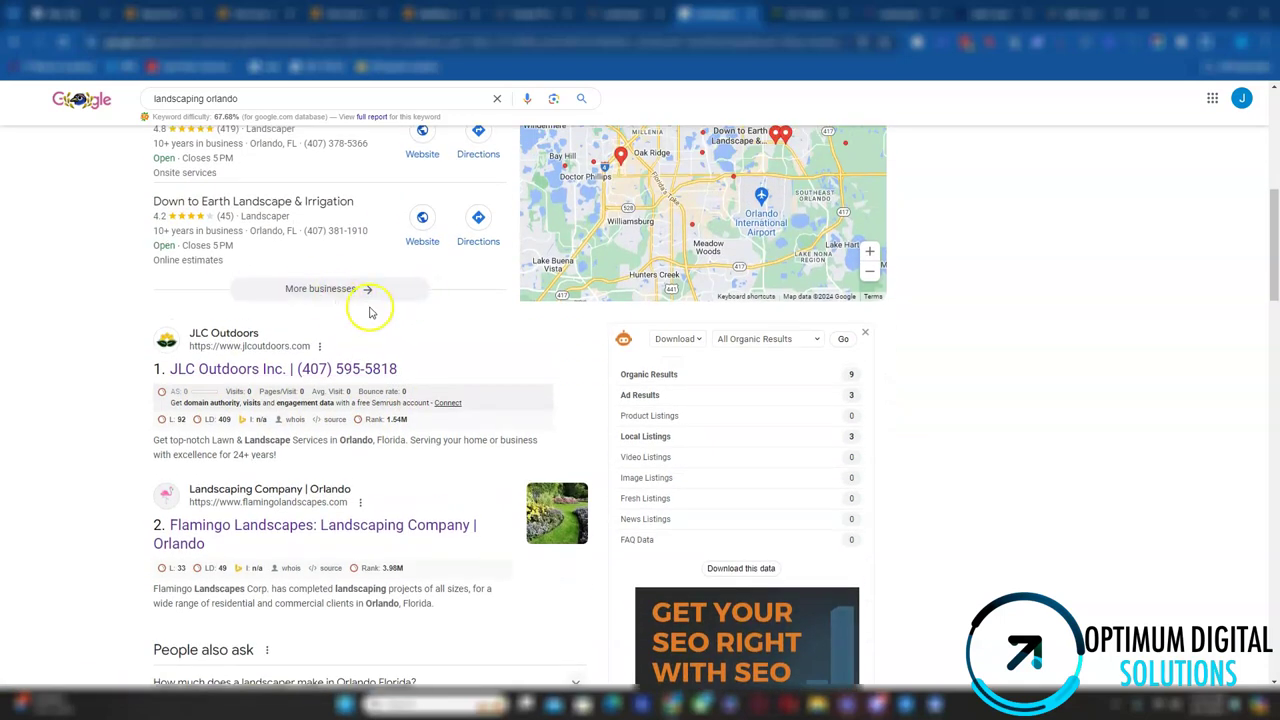
{"action": "scroll", "coordinate": [366, 310], "scroll_direction": "up", "scroll_amount": 1}
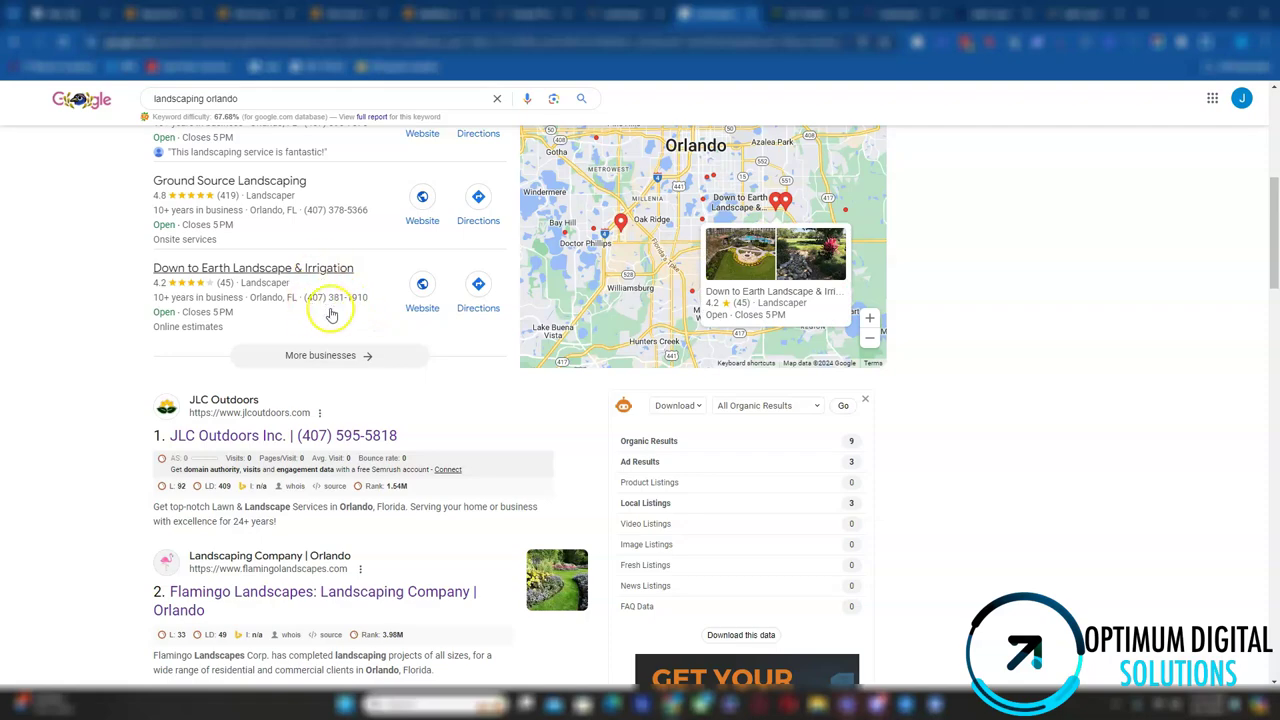
{"action": "scroll", "coordinate": [437, 371], "scroll_direction": "up", "scroll_amount": 6}
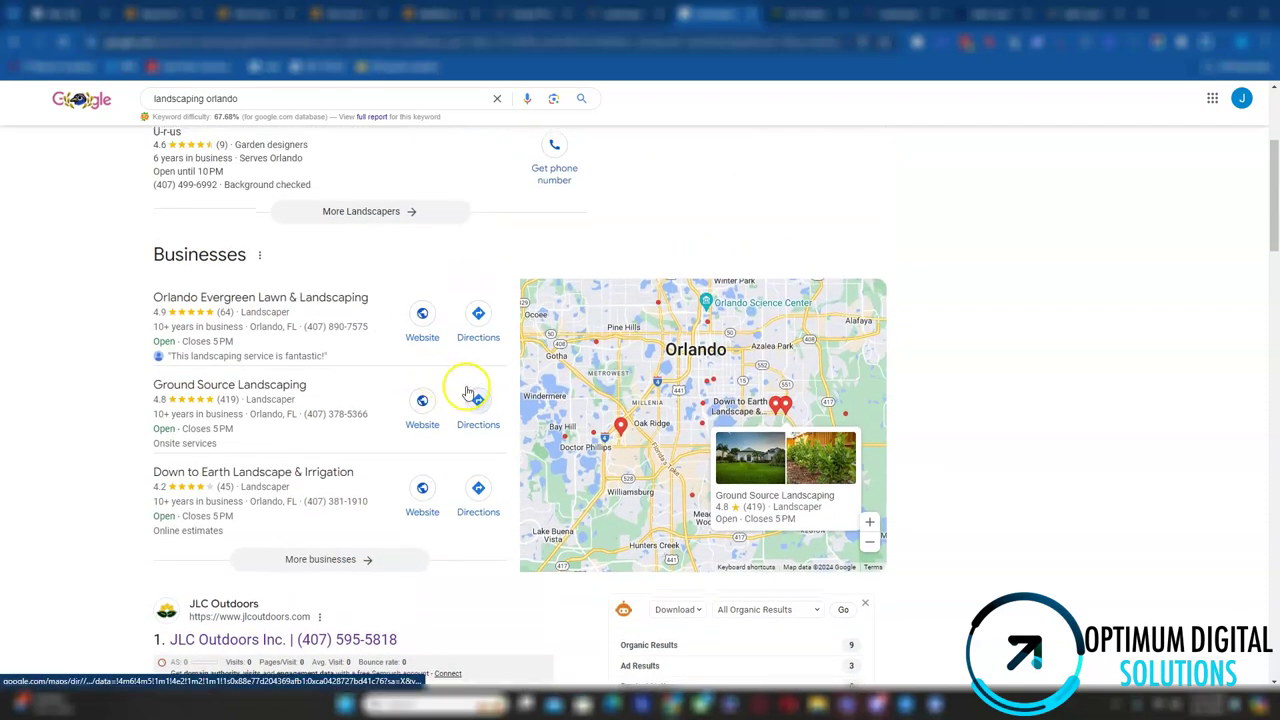
Review the organic listings and related searches on the "landscaping orlando" results page, returning to the first two organic results
{"action": "scroll", "coordinate": [325, 265], "scroll_direction": "down", "scroll_amount": 5}
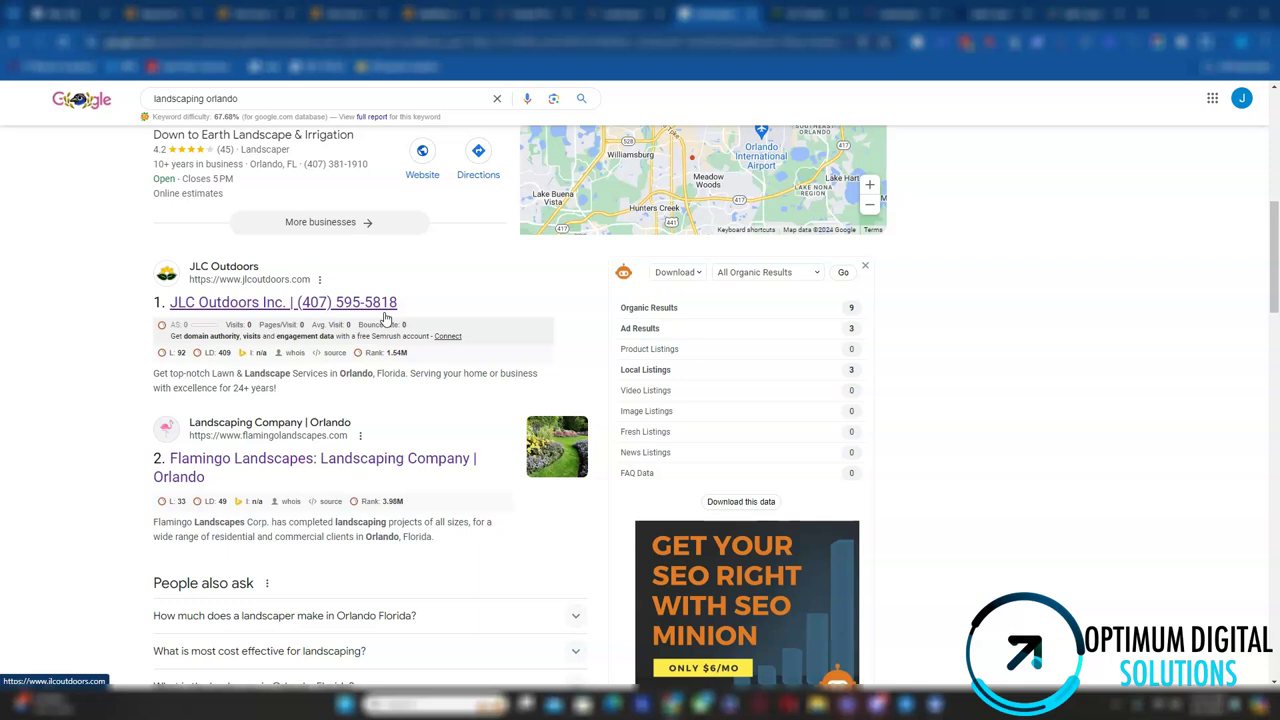
{"action": "left_click", "coordinate": [334, 367]}
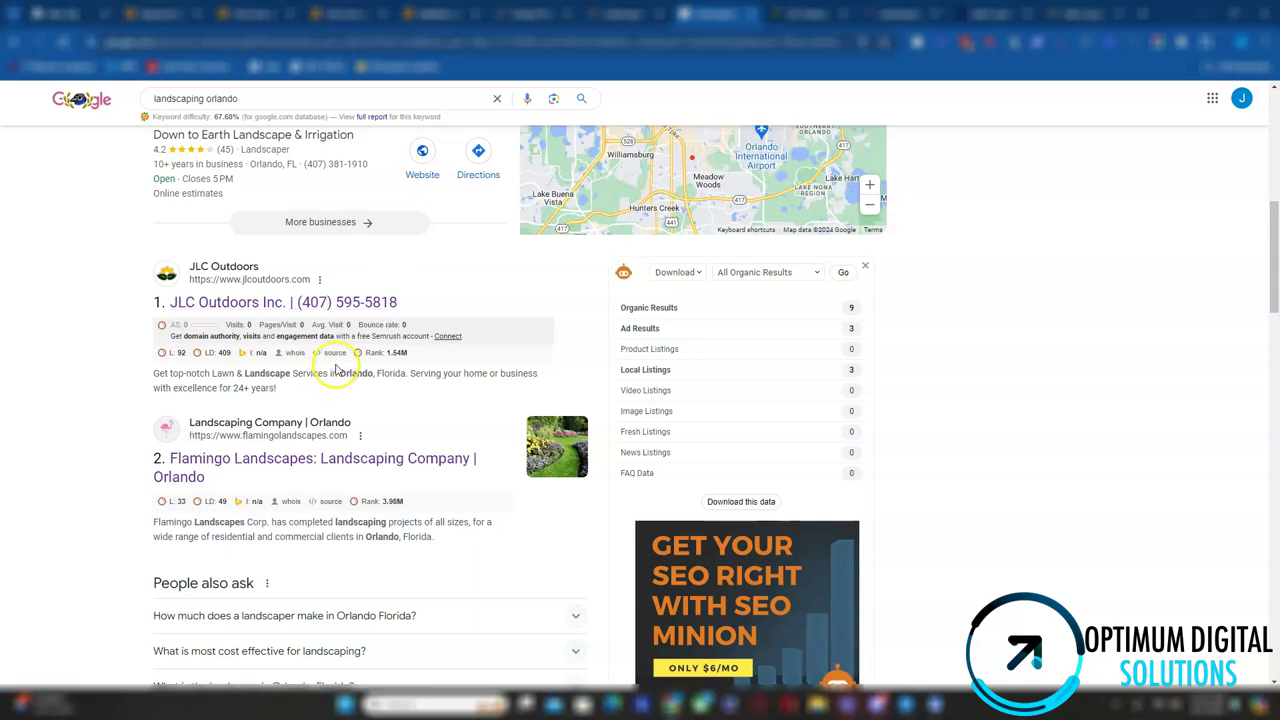
{"action": "scroll", "coordinate": [340, 330], "scroll_direction": "down", "scroll_amount": 15}
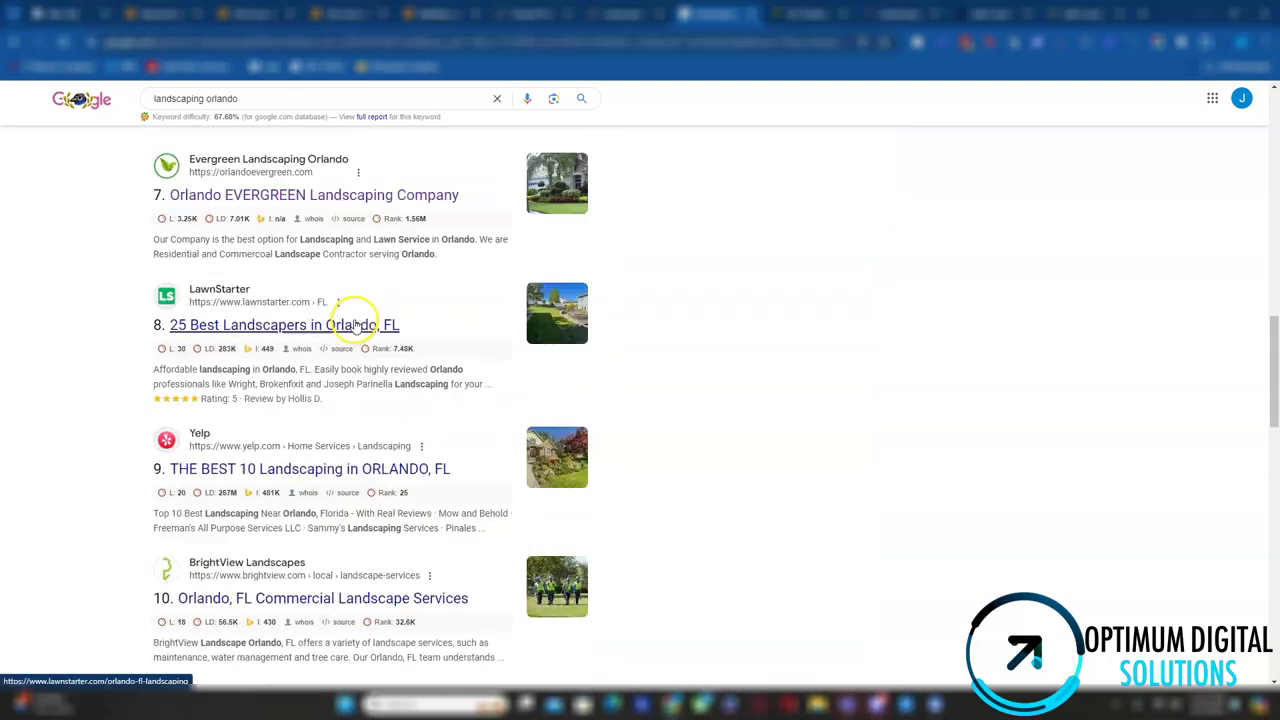
{"action": "scroll", "coordinate": [349, 305], "scroll_direction": "down", "scroll_amount": 2}
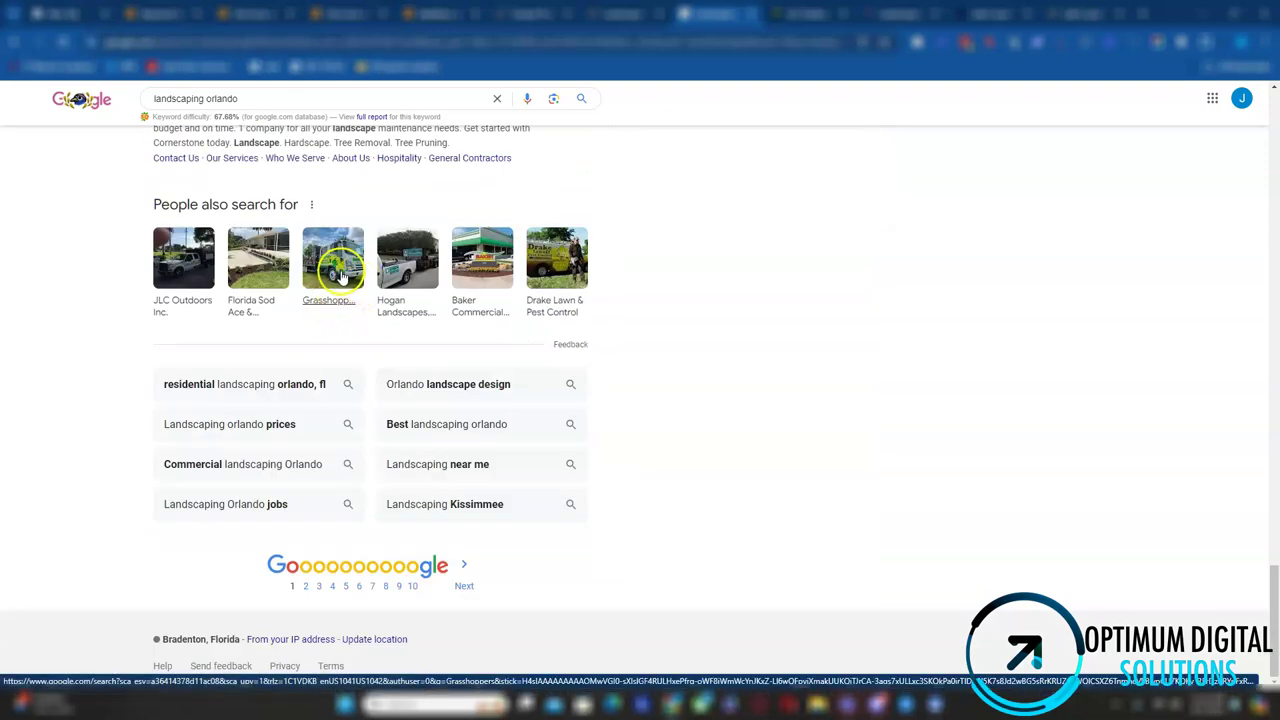
{"action": "scroll", "coordinate": [330, 258], "scroll_direction": "up", "scroll_amount": 15}
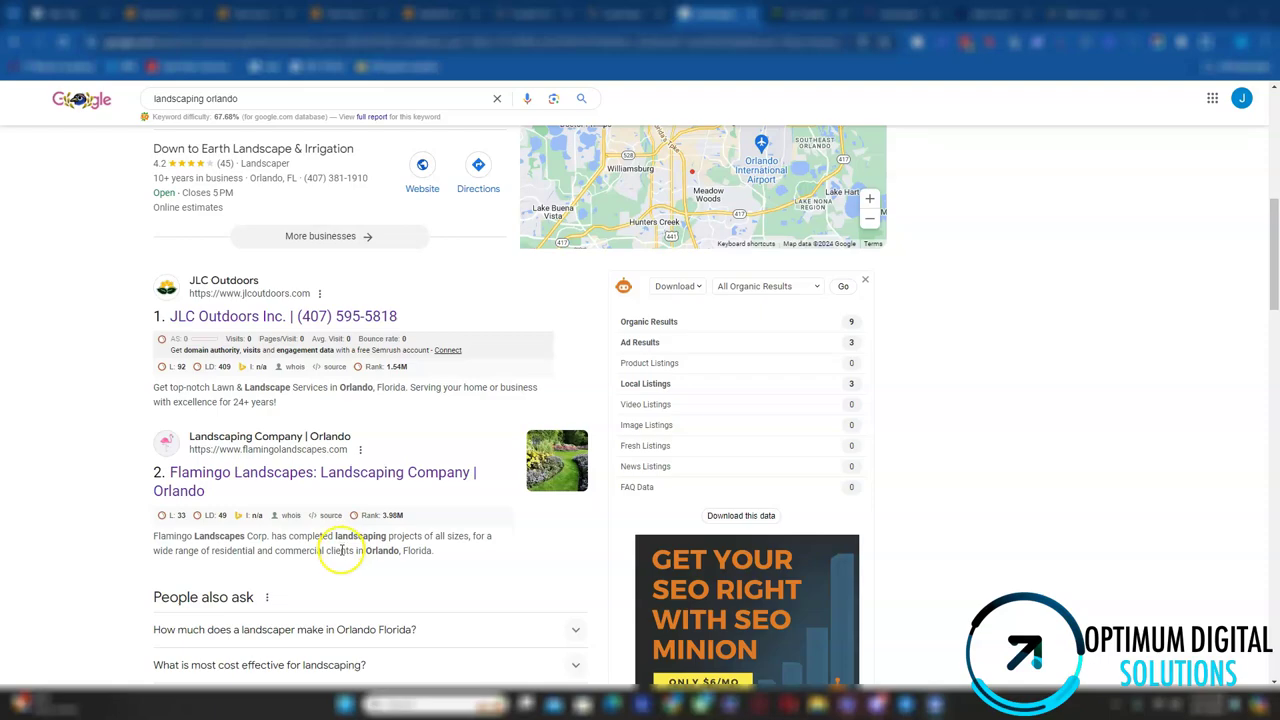
Open the JLC Outdoors website and review its homepage from the hero image through the bid request form to the footer
{"action": "left_click", "coordinate": [796, 11]}
{"action": "scroll", "coordinate": [620, 414], "scroll_direction": "up", "scroll_amount": 15}
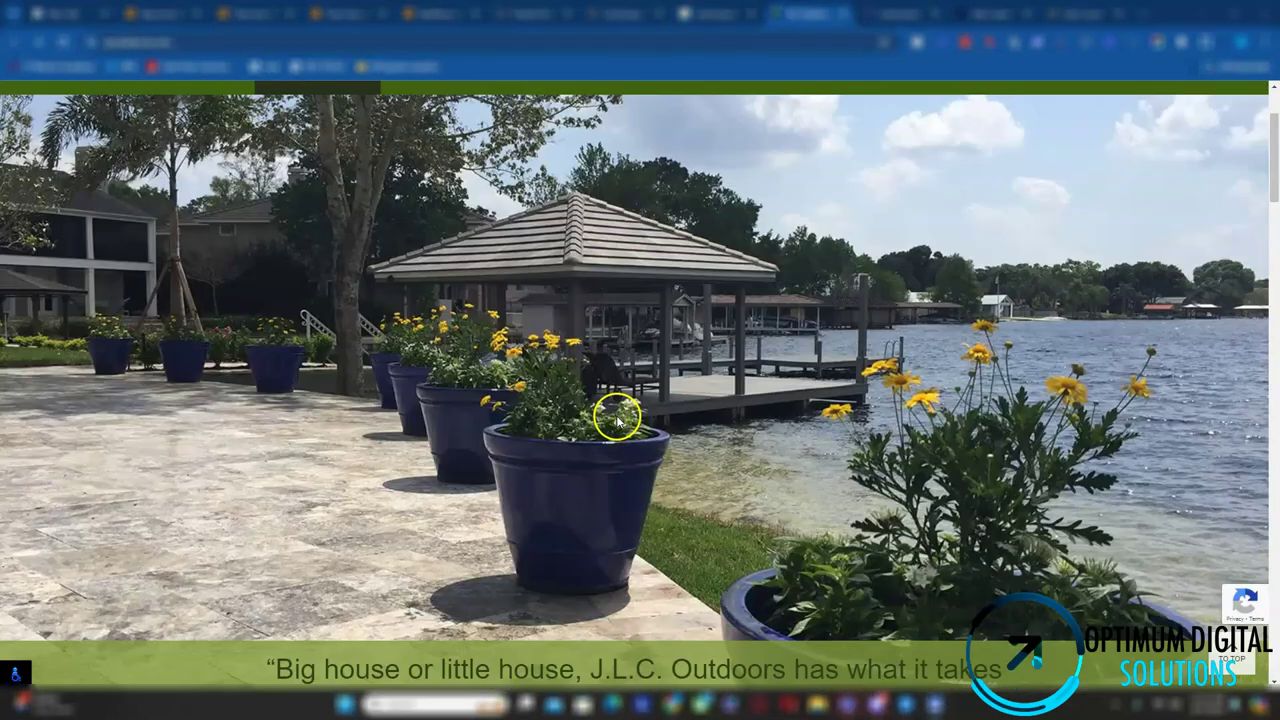
{"action": "scroll", "coordinate": [594, 406], "scroll_direction": "down", "scroll_amount": 7}
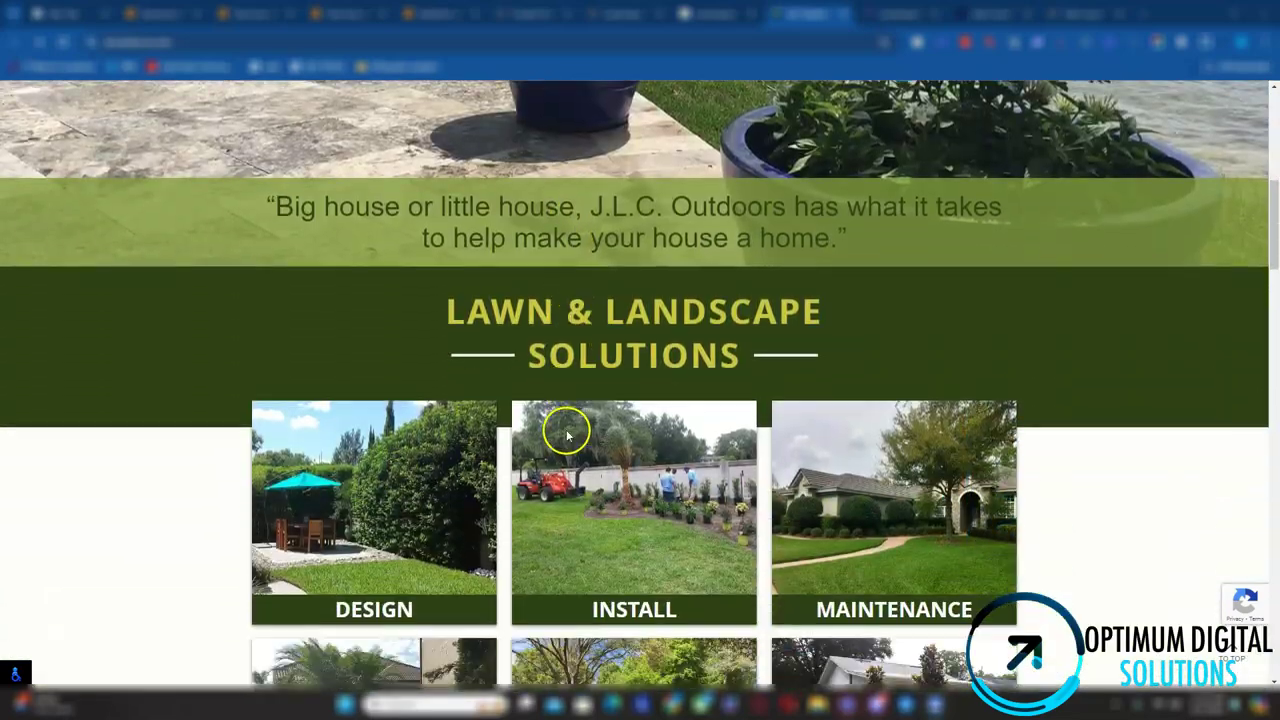
{"action": "scroll", "coordinate": [566, 432], "scroll_direction": "down", "scroll_amount": 2}
{"action": "scroll", "coordinate": [566, 432], "scroll_direction": "down", "scroll_amount": 8}
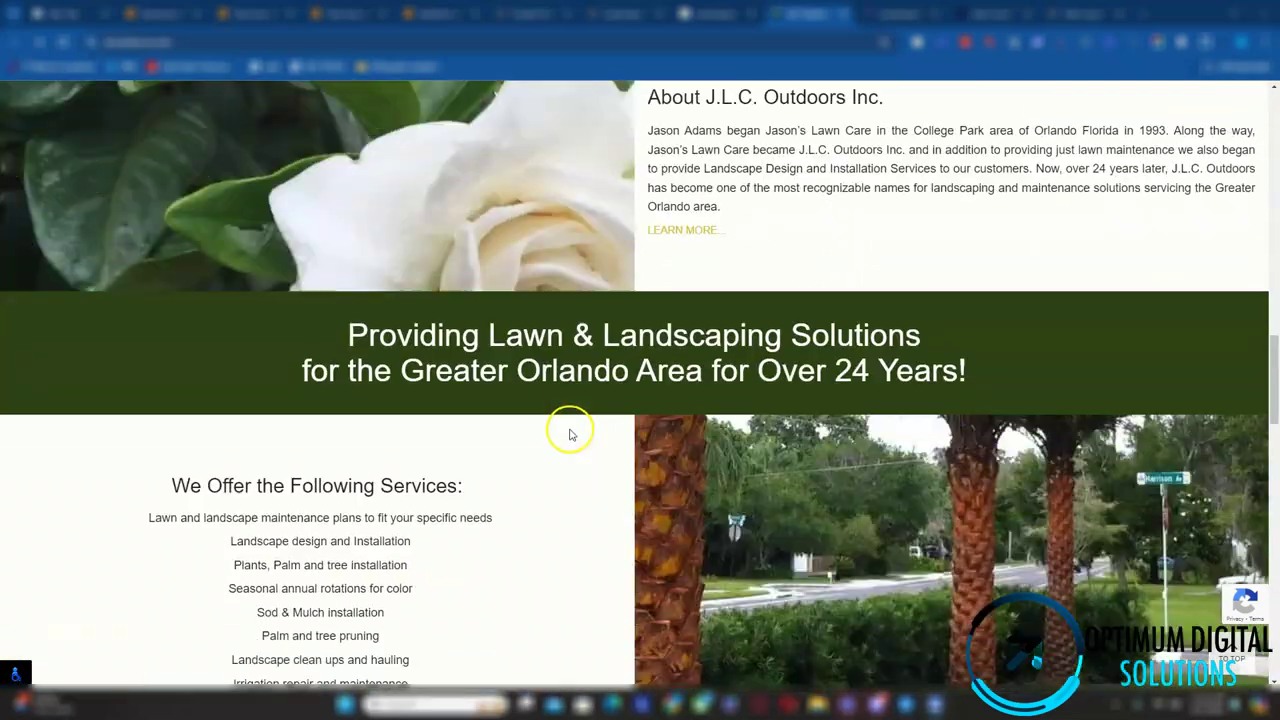
{"action": "scroll", "coordinate": [570, 432], "scroll_direction": "down", "scroll_amount": 10}
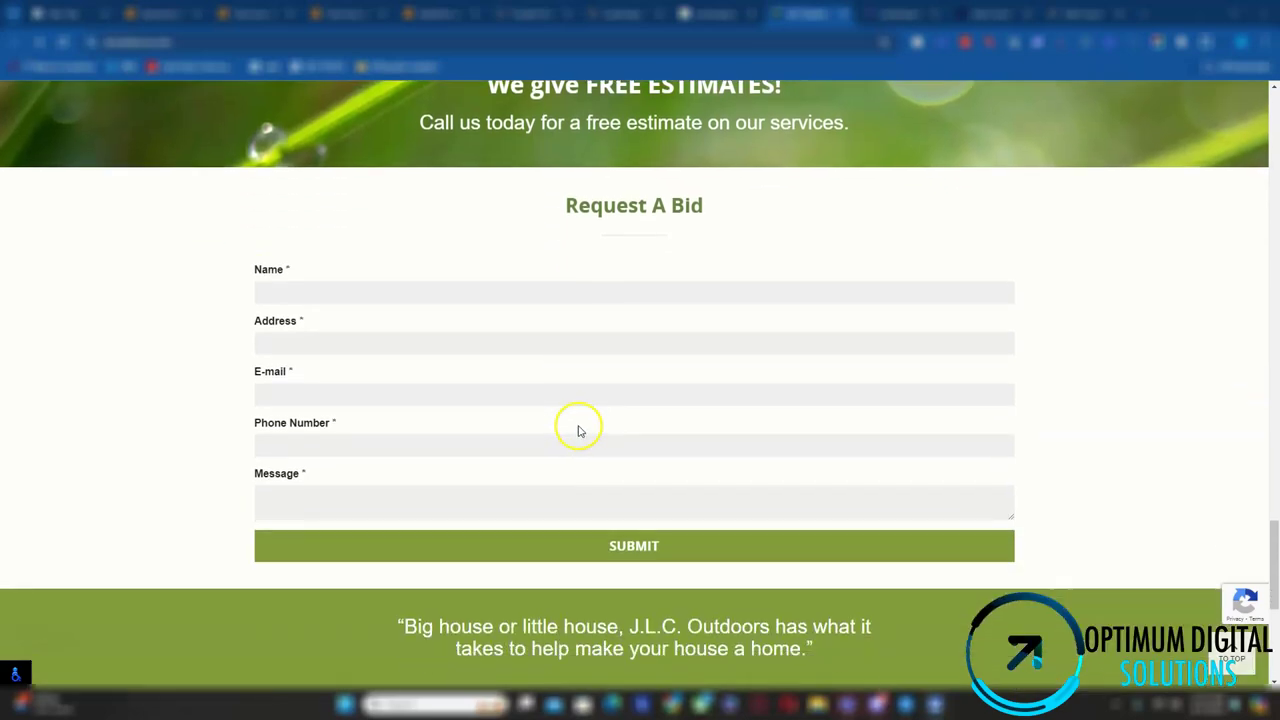
{"action": "scroll", "coordinate": [578, 432], "scroll_direction": "down", "scroll_amount": 4}
{"action": "scroll", "coordinate": [581, 432], "scroll_direction": "up", "scroll_amount": 3}
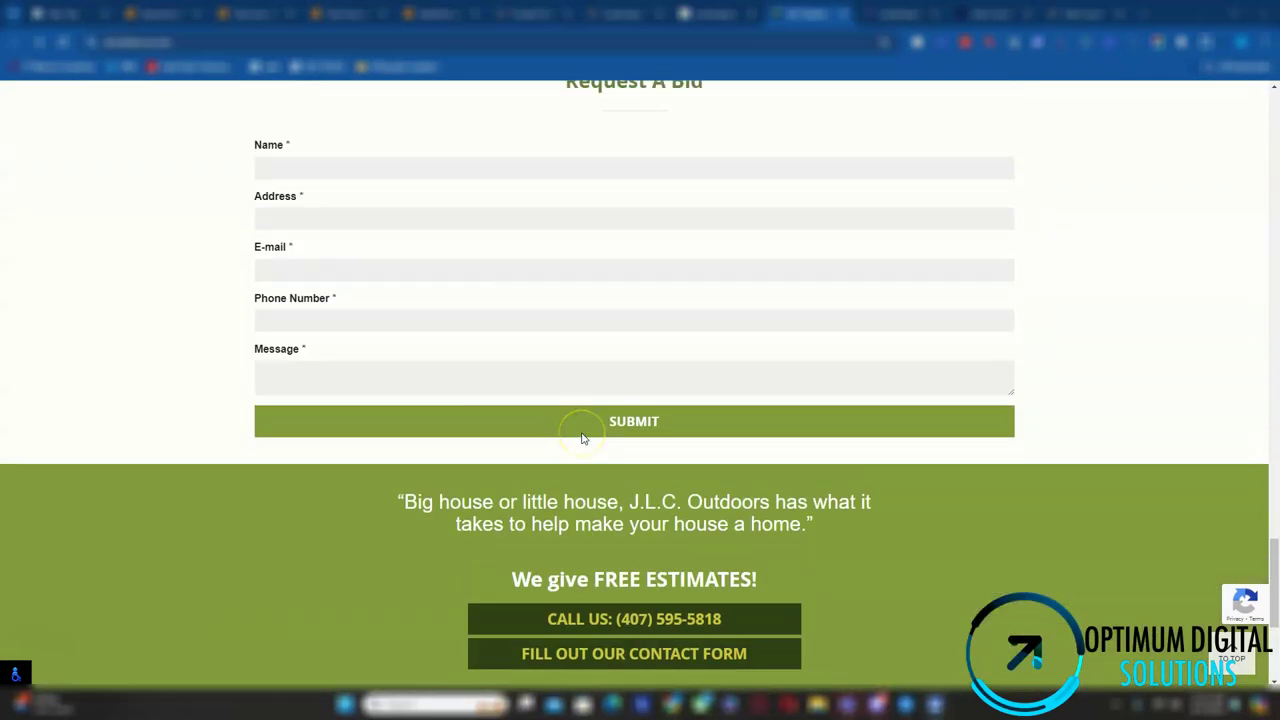
{"action": "scroll", "coordinate": [583, 438], "scroll_direction": "down", "scroll_amount": 3}
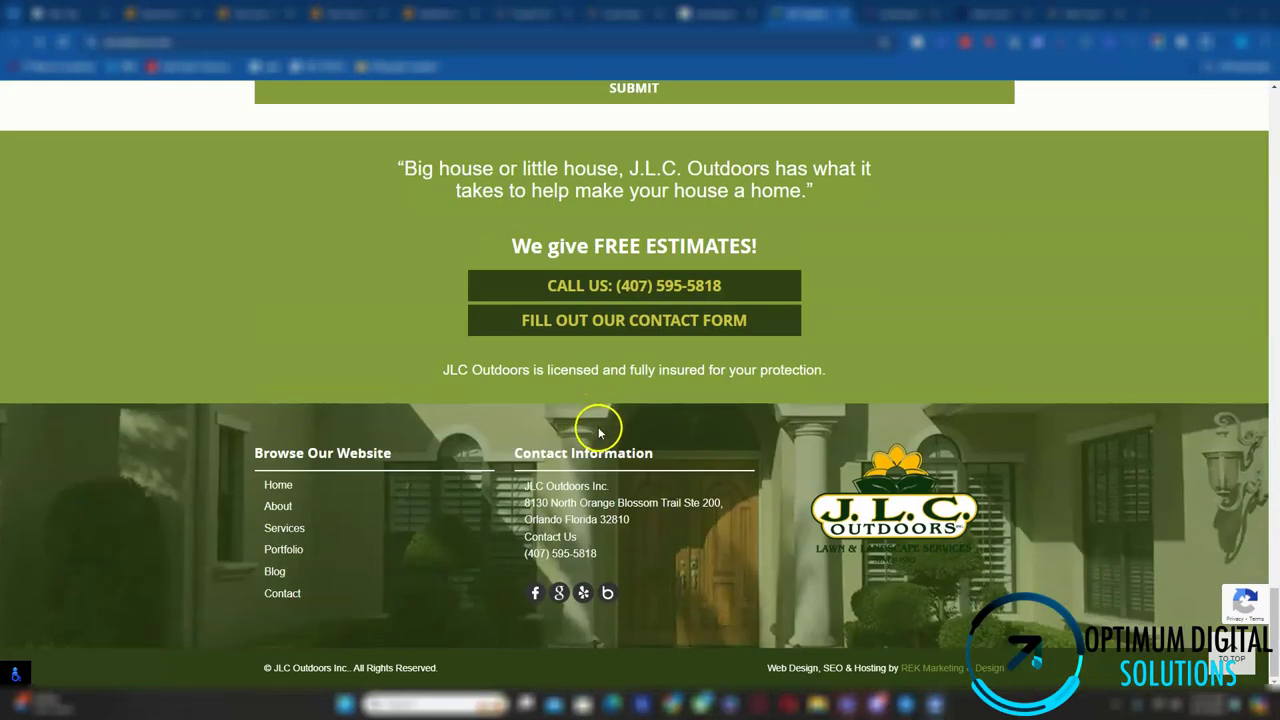
Re-examine the JLC Outdoors homepage's bid form, offered services list and About section
{"action": "scroll", "coordinate": [618, 437], "scroll_direction": "up", "scroll_amount": 4}
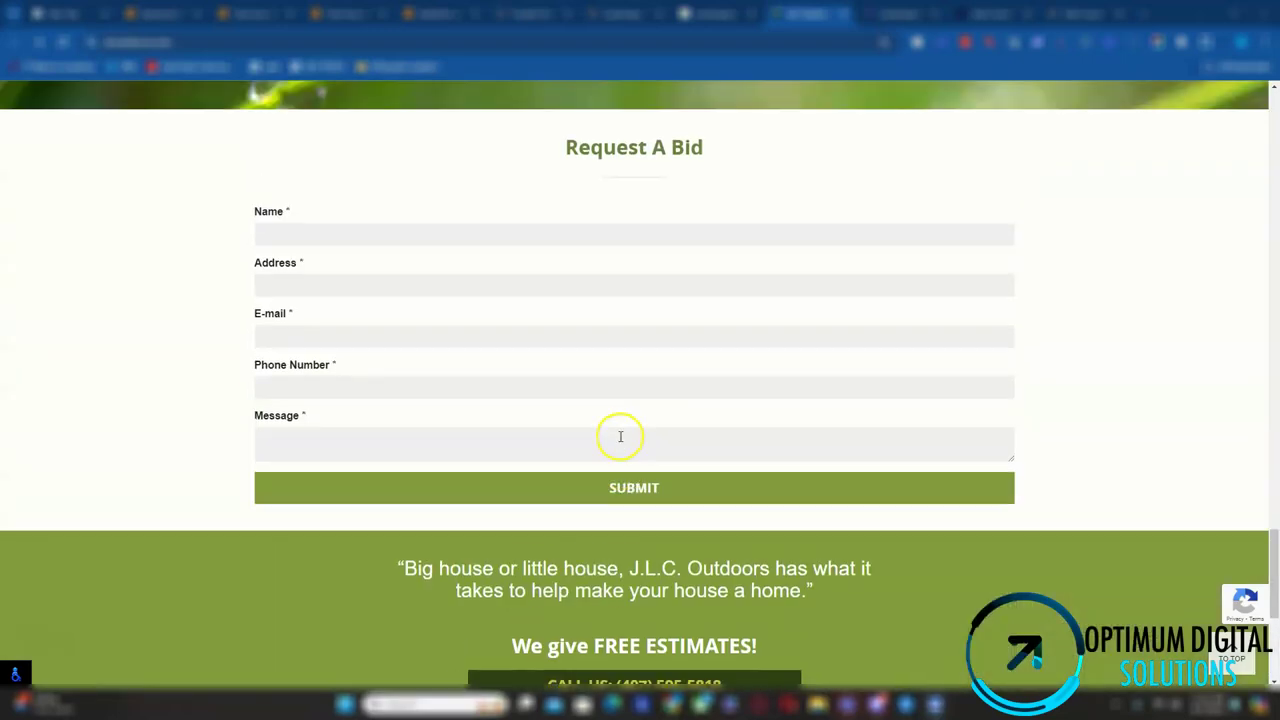
{"action": "scroll", "coordinate": [620, 436], "scroll_direction": "up", "scroll_amount": 6}
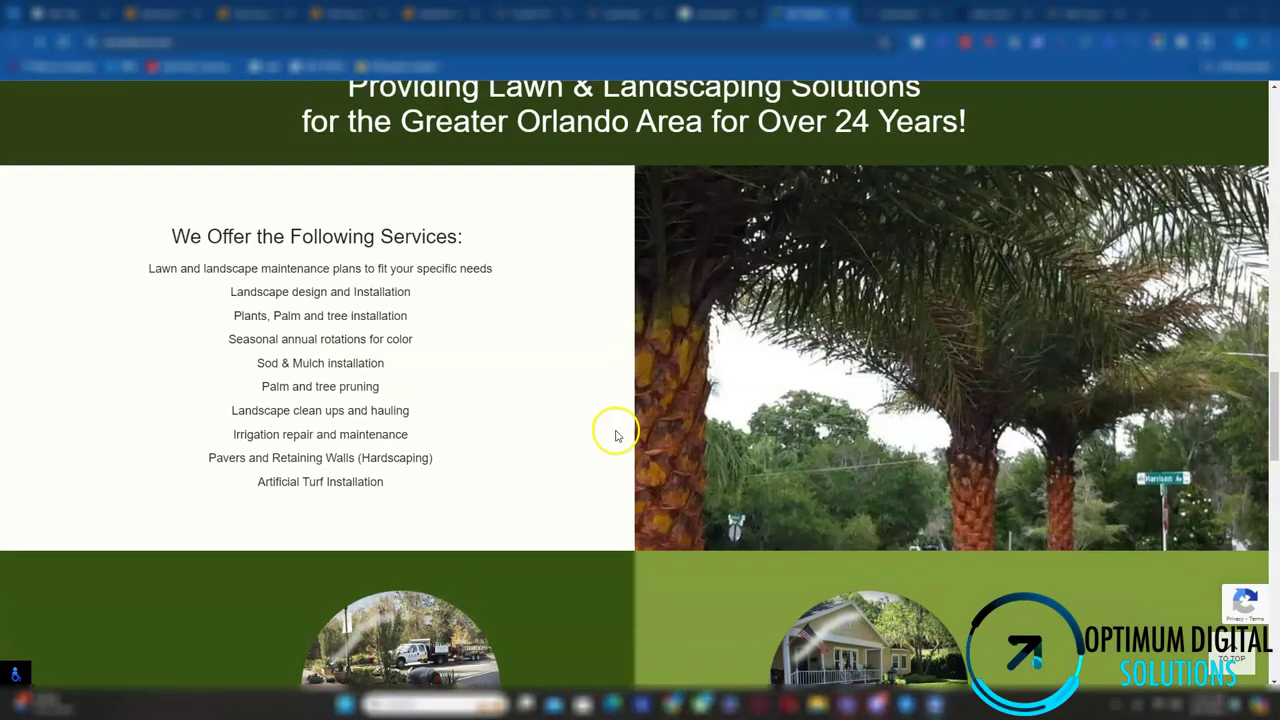
{"action": "scroll", "coordinate": [616, 436], "scroll_direction": "up", "scroll_amount": 3}
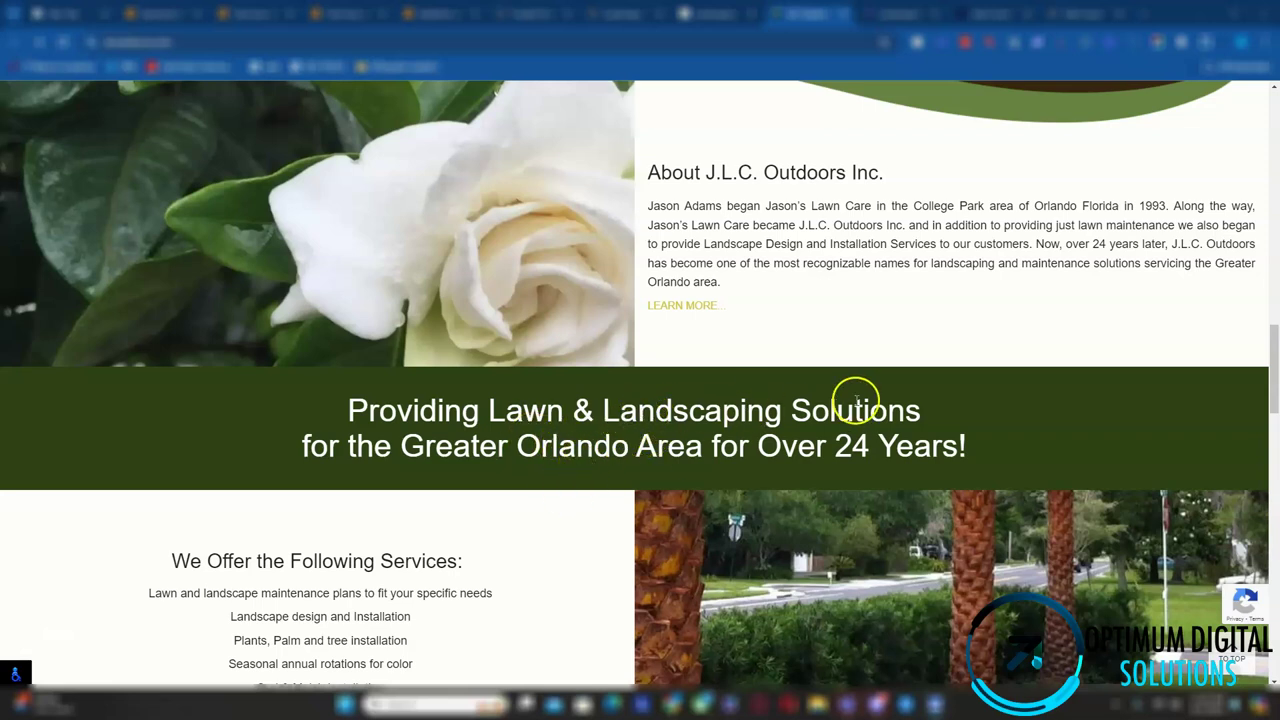
{"action": "scroll", "coordinate": [701, 453], "scroll_direction": "up", "scroll_amount": 4}
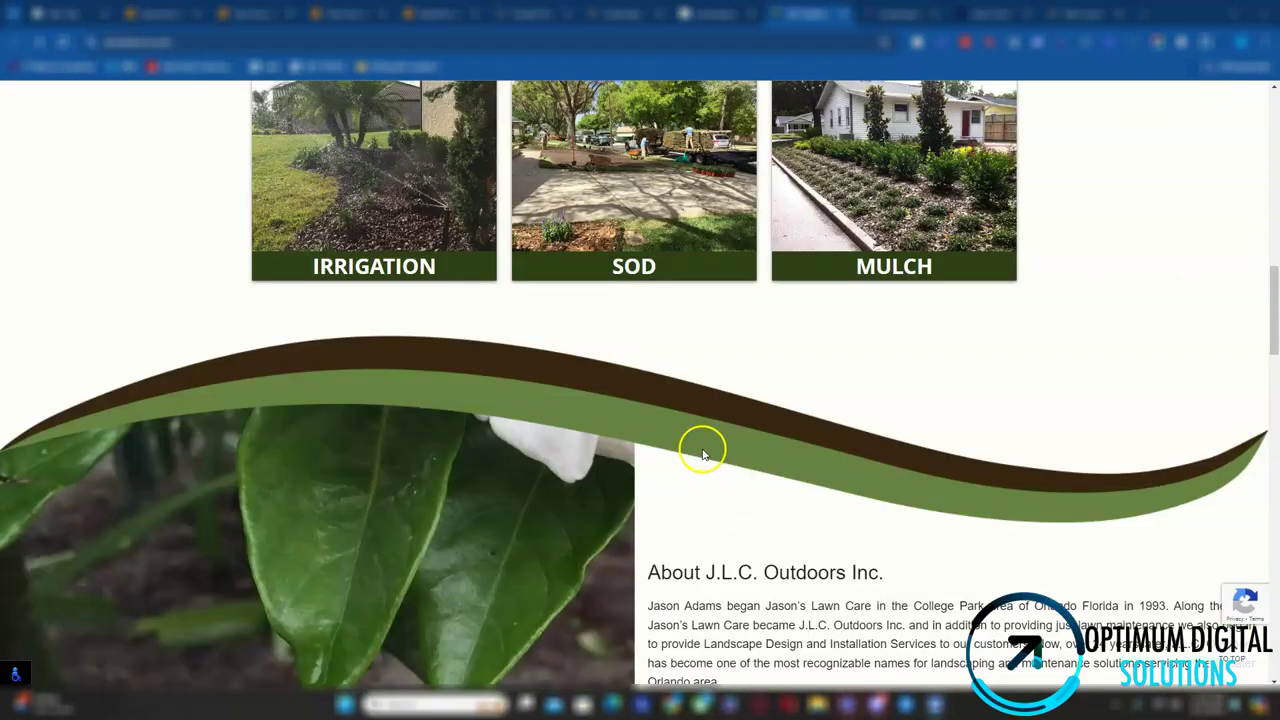
Search the JLC Outdoors homepage for "Orlando" and check where the keyword appears from the header to the bid form
{"action": "key", "text": "ctrl+f"}
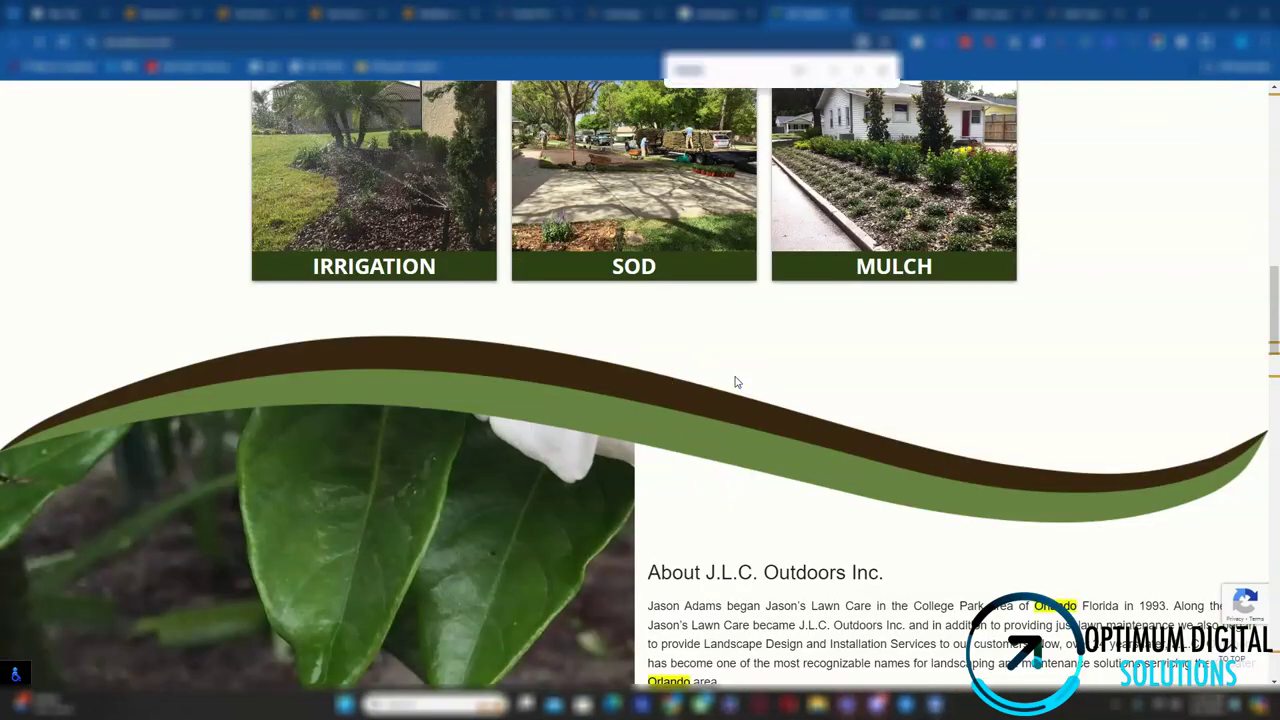
{"action": "key", "text": "Return"}
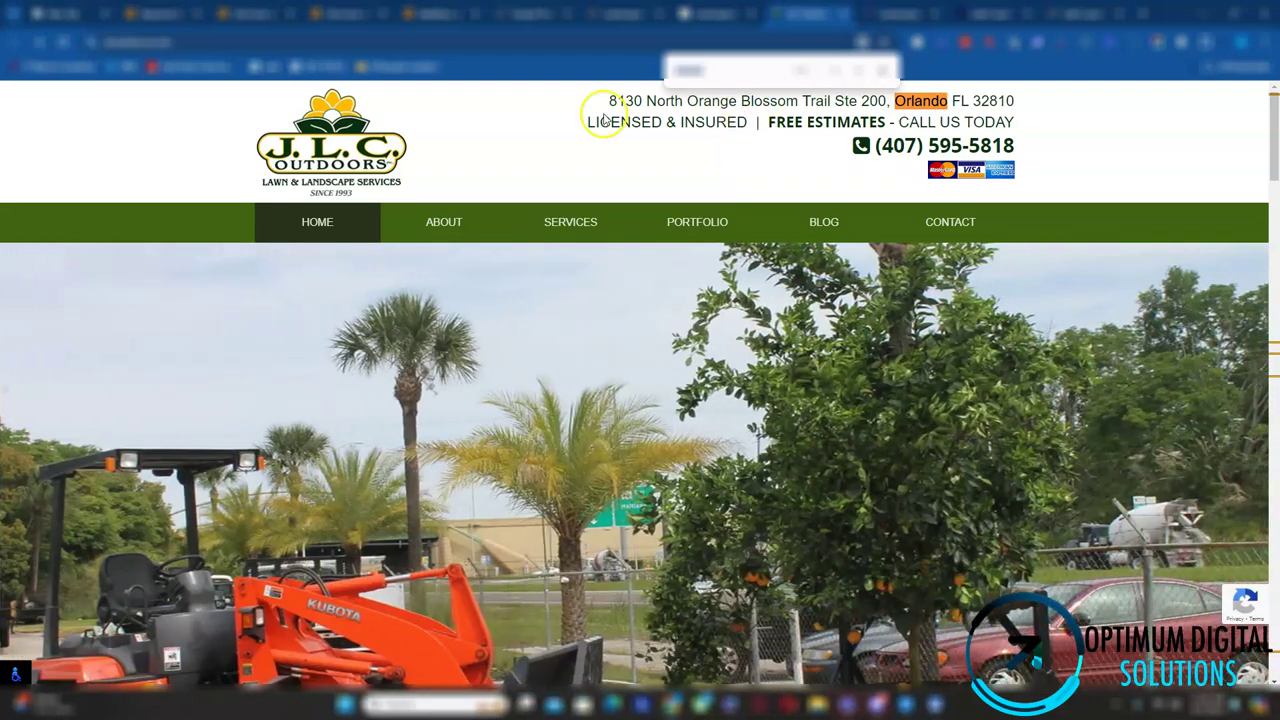
{"action": "scroll", "coordinate": [923, 114], "scroll_direction": "down", "scroll_amount": 10}
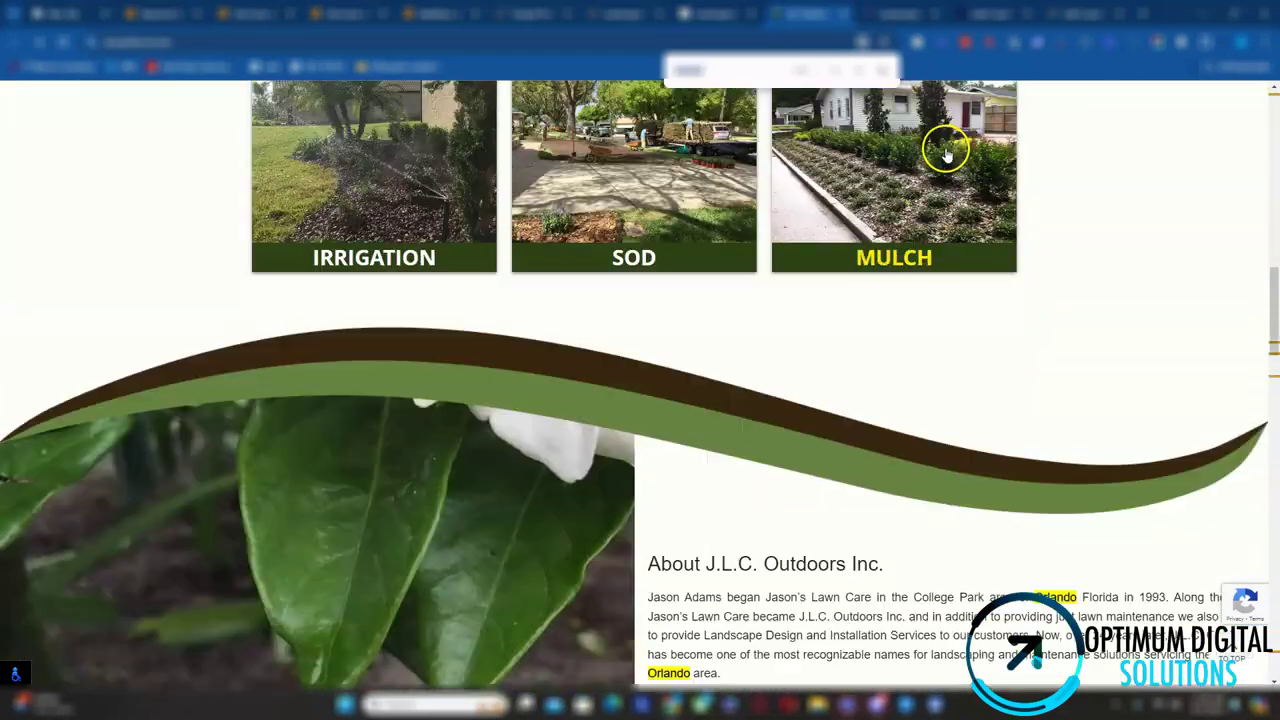
{"action": "scroll", "coordinate": [947, 152], "scroll_direction": "down", "scroll_amount": 2}
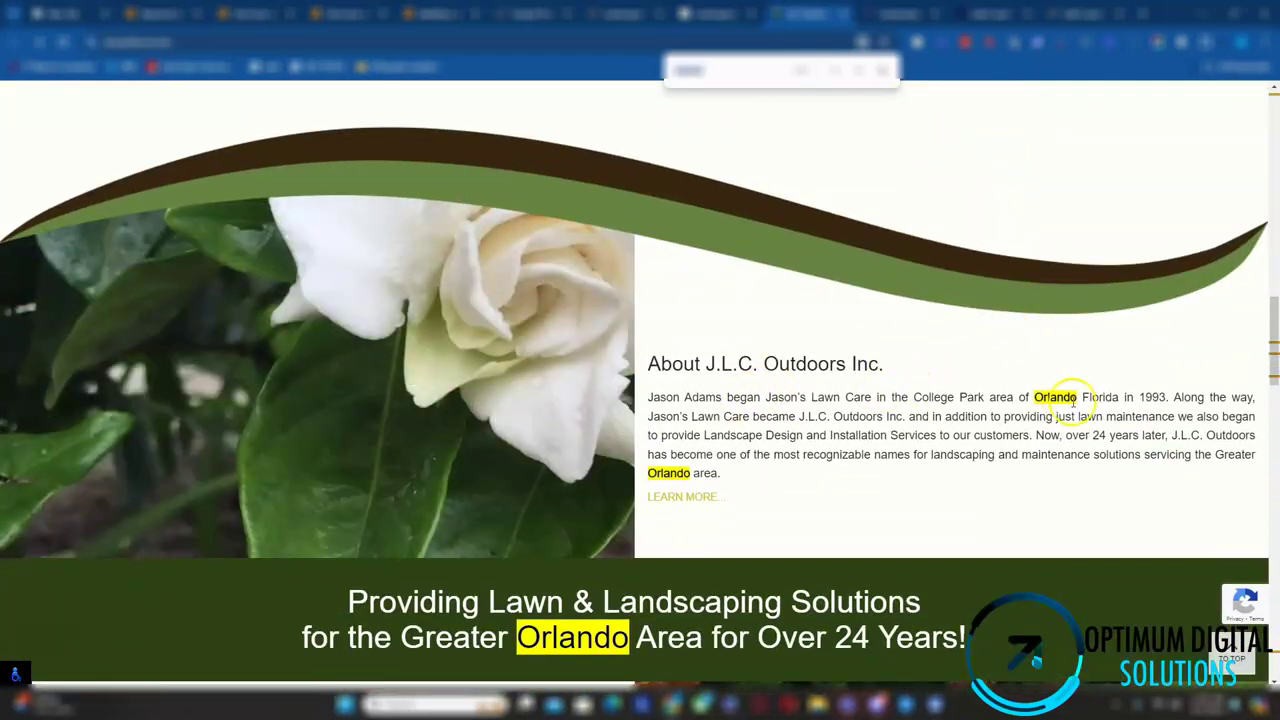
{"action": "scroll", "coordinate": [763, 450], "scroll_direction": "down", "scroll_amount": 1}
{"action": "scroll", "coordinate": [609, 314], "scroll_direction": "down", "scroll_amount": 4}
{"action": "scroll", "coordinate": [629, 209], "scroll_direction": "down", "scroll_amount": 6}
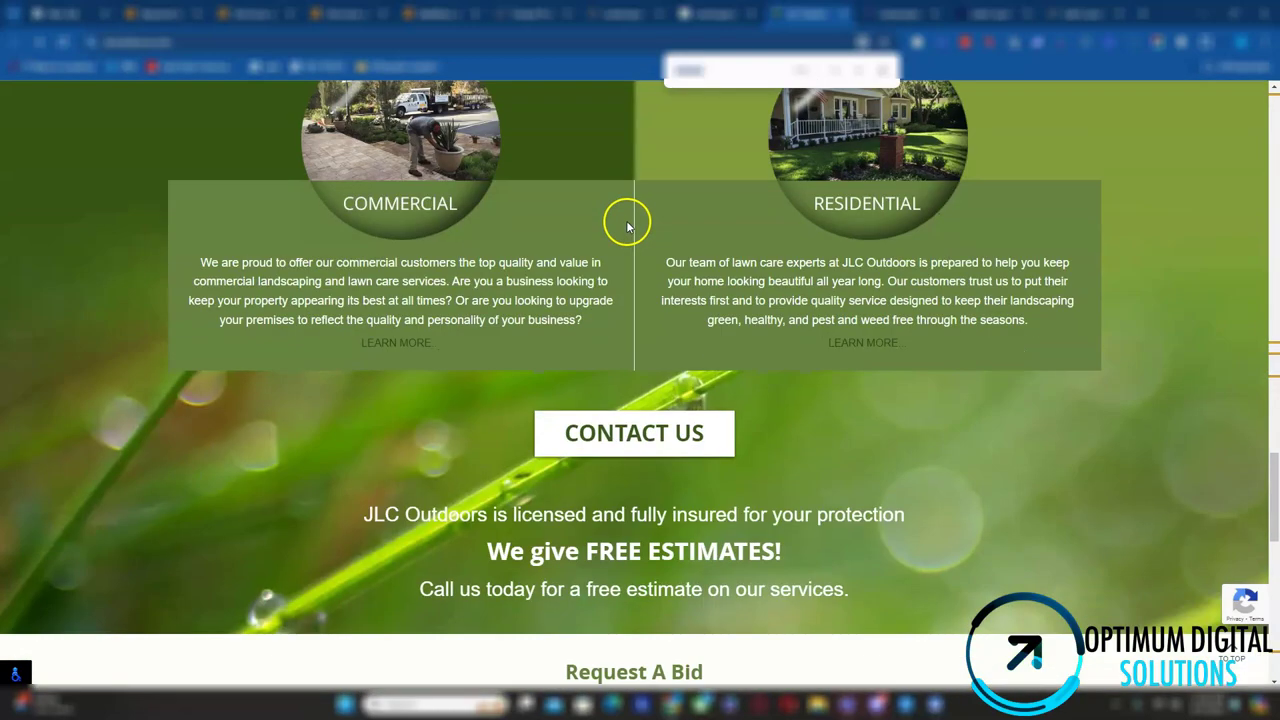
{"action": "scroll", "coordinate": [627, 226], "scroll_direction": "down", "scroll_amount": 6}
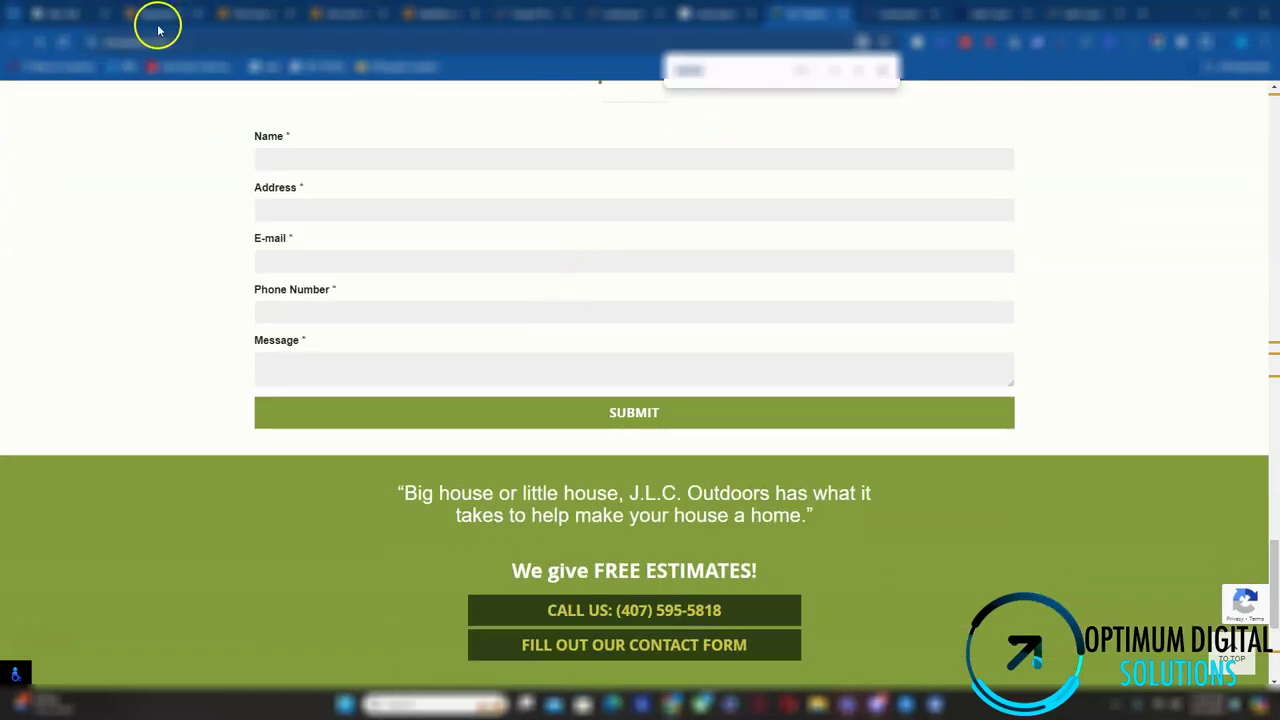
View the Flamingo Landscapes homepage, and compare it with its listing in the Google results for "landscaping orlando"
{"action": "left_click", "coordinate": [895, 14]}
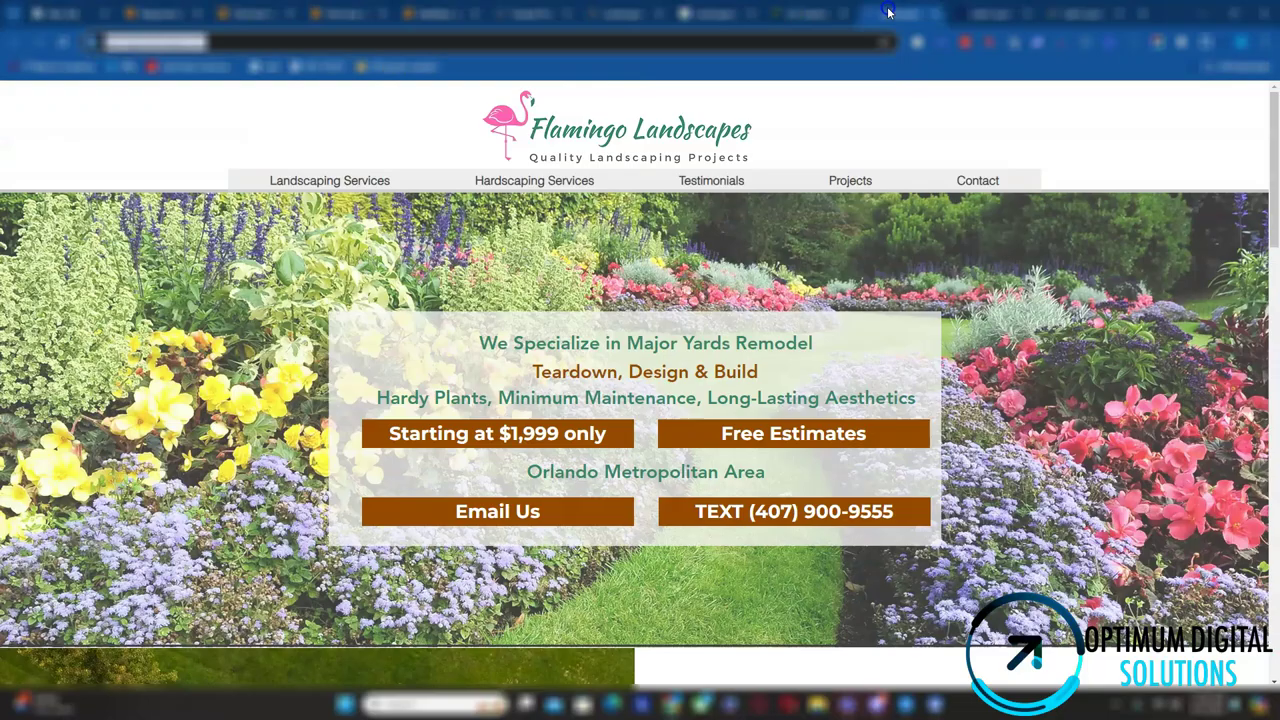
{"action": "left_click", "coordinate": [714, 12]}
{"action": "scroll", "coordinate": [388, 283], "scroll_direction": "down", "scroll_amount": 2}
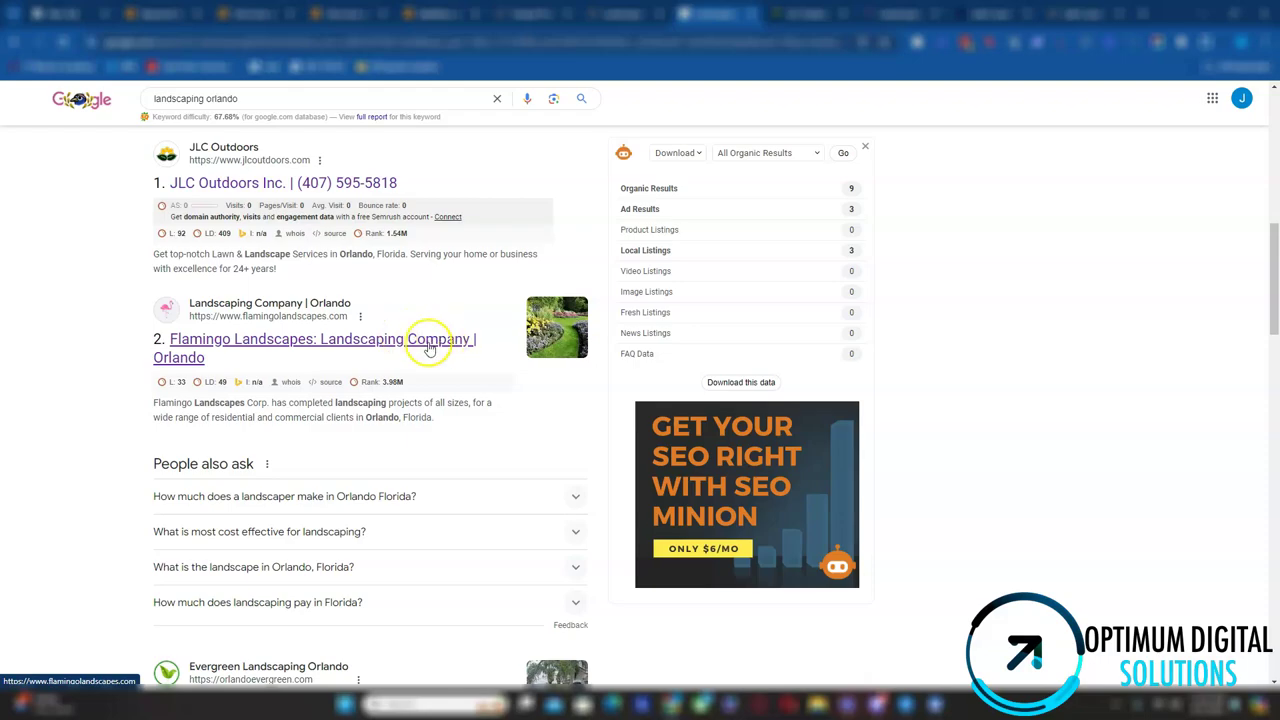
Open the Flamingo Landscapes homepage, search it for "Orlando" and check where the keyword appears from the hero section to the experience section
{"action": "left_click", "coordinate": [300, 345]}
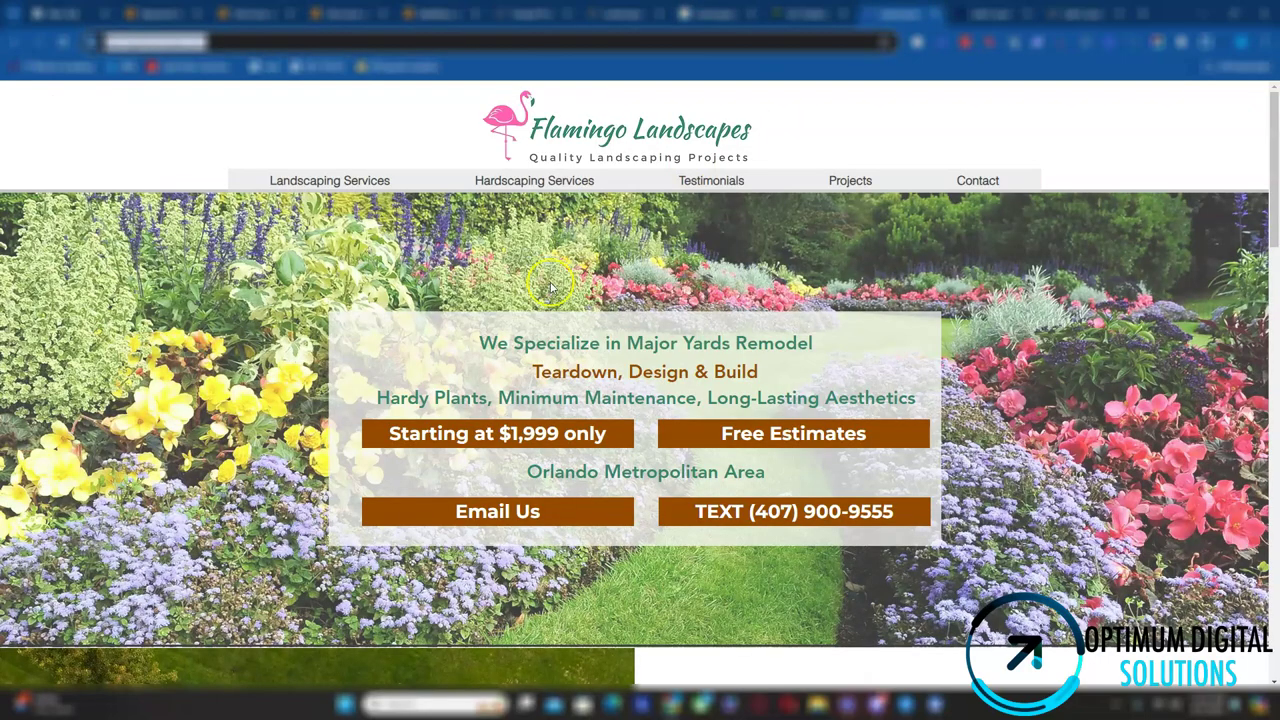
{"action": "scroll", "coordinate": [560, 240], "scroll_direction": "down", "scroll_amount": 4}
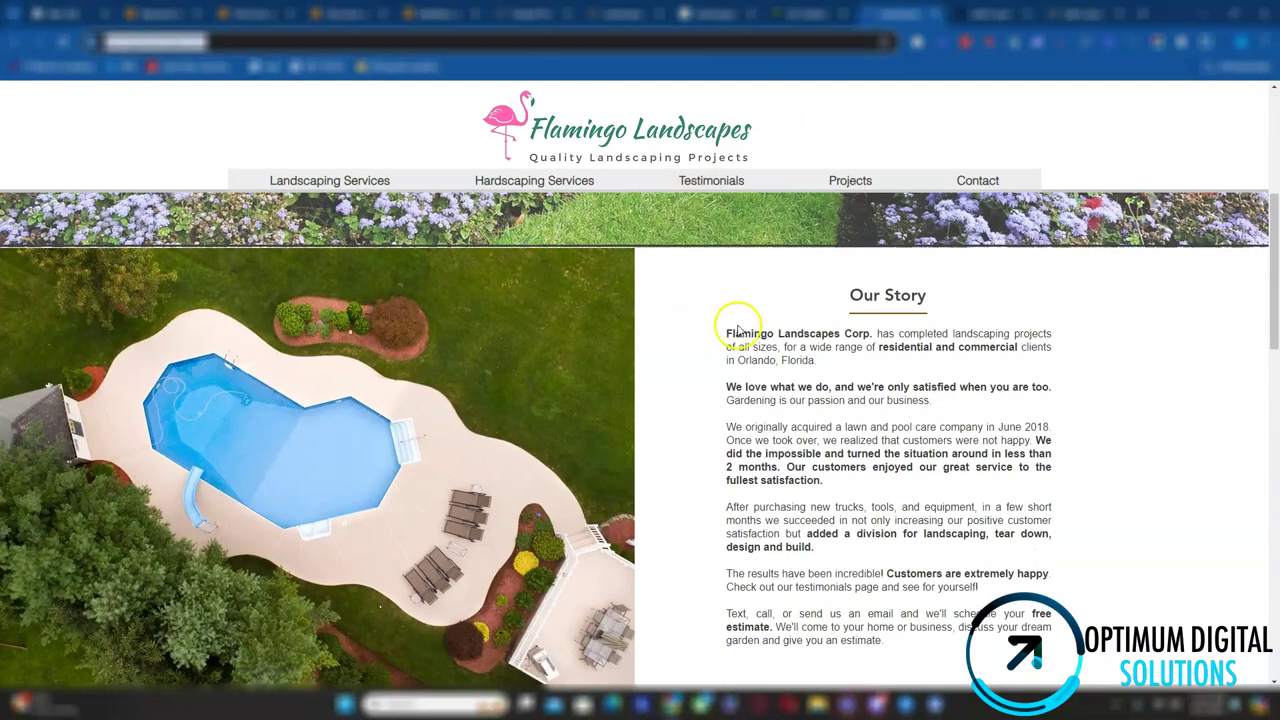
{"action": "key", "text": "ctrl+f"}
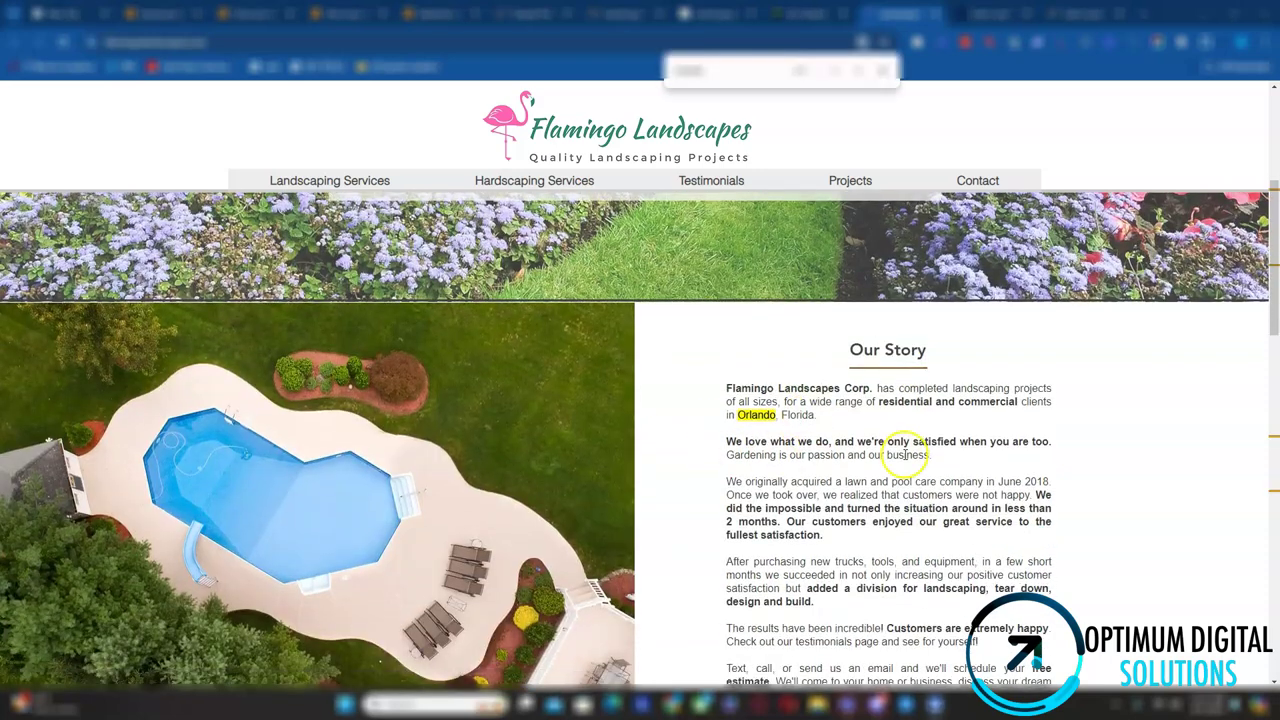
{"action": "scroll", "coordinate": [882, 421], "scroll_direction": "down", "scroll_amount": 1}
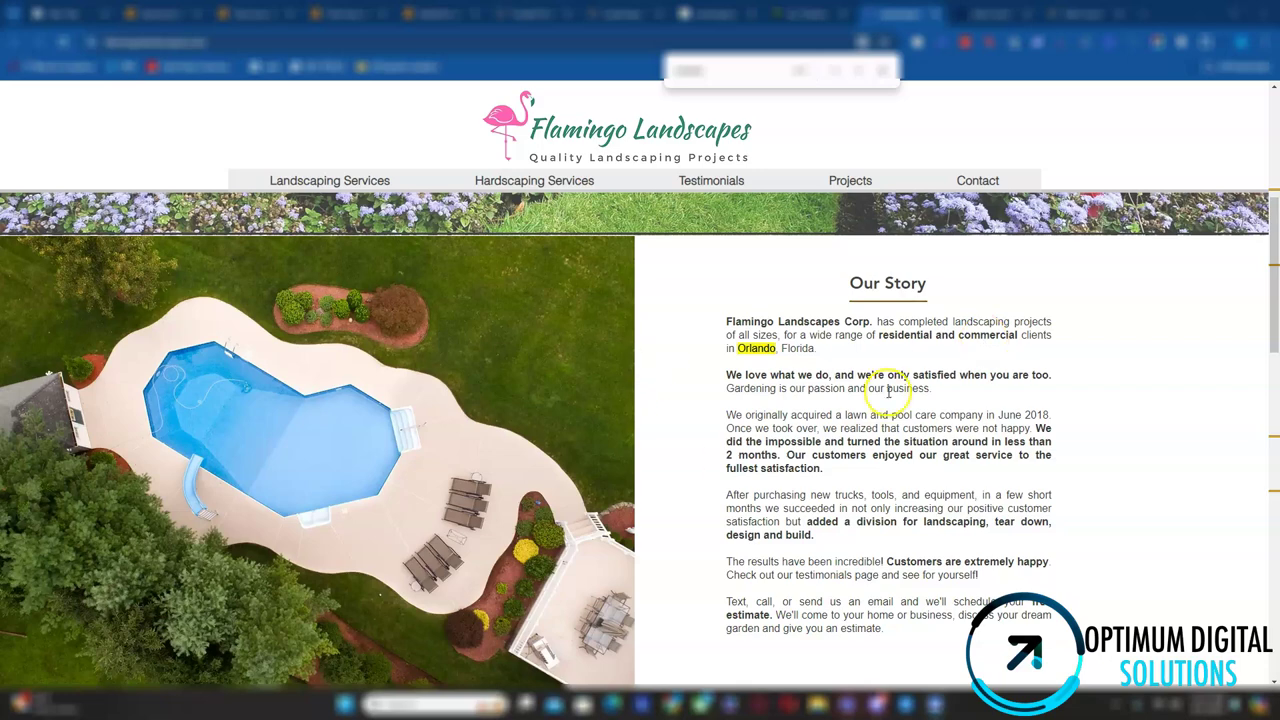
{"action": "scroll", "coordinate": [886, 410], "scroll_direction": "down", "scroll_amount": 7}
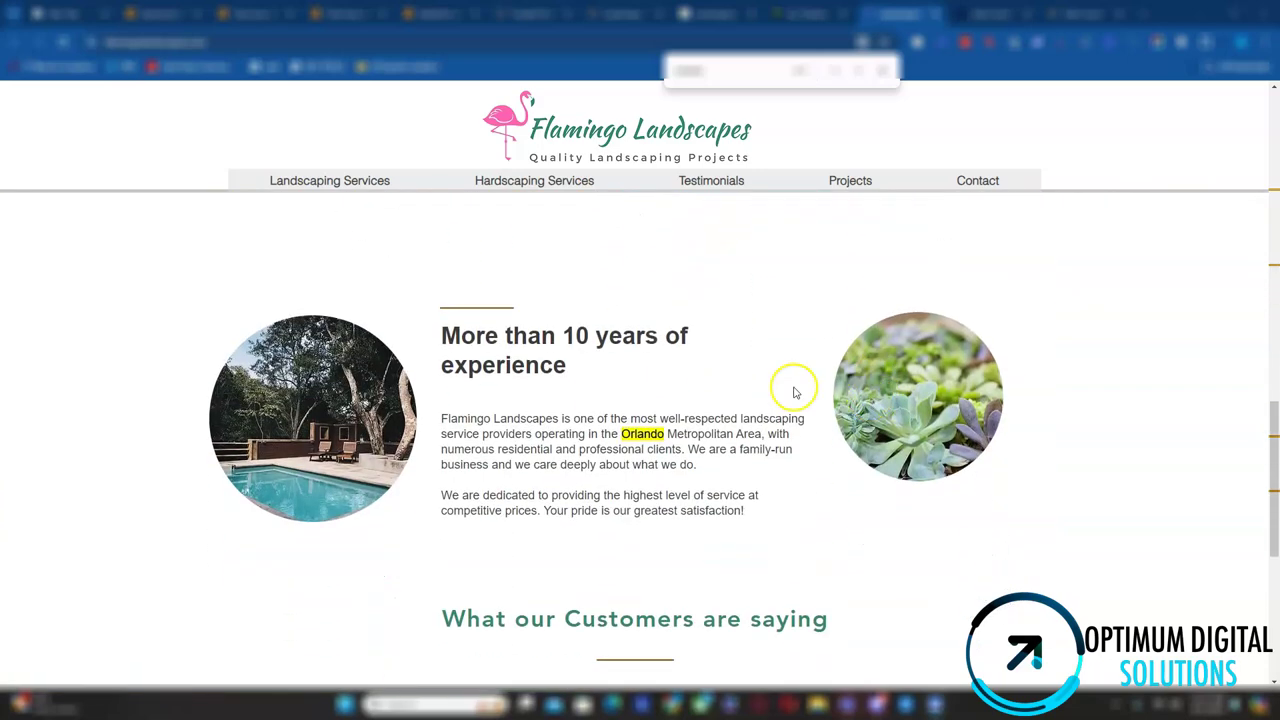
{"action": "scroll", "coordinate": [623, 405], "scroll_direction": "up", "scroll_amount": 5}
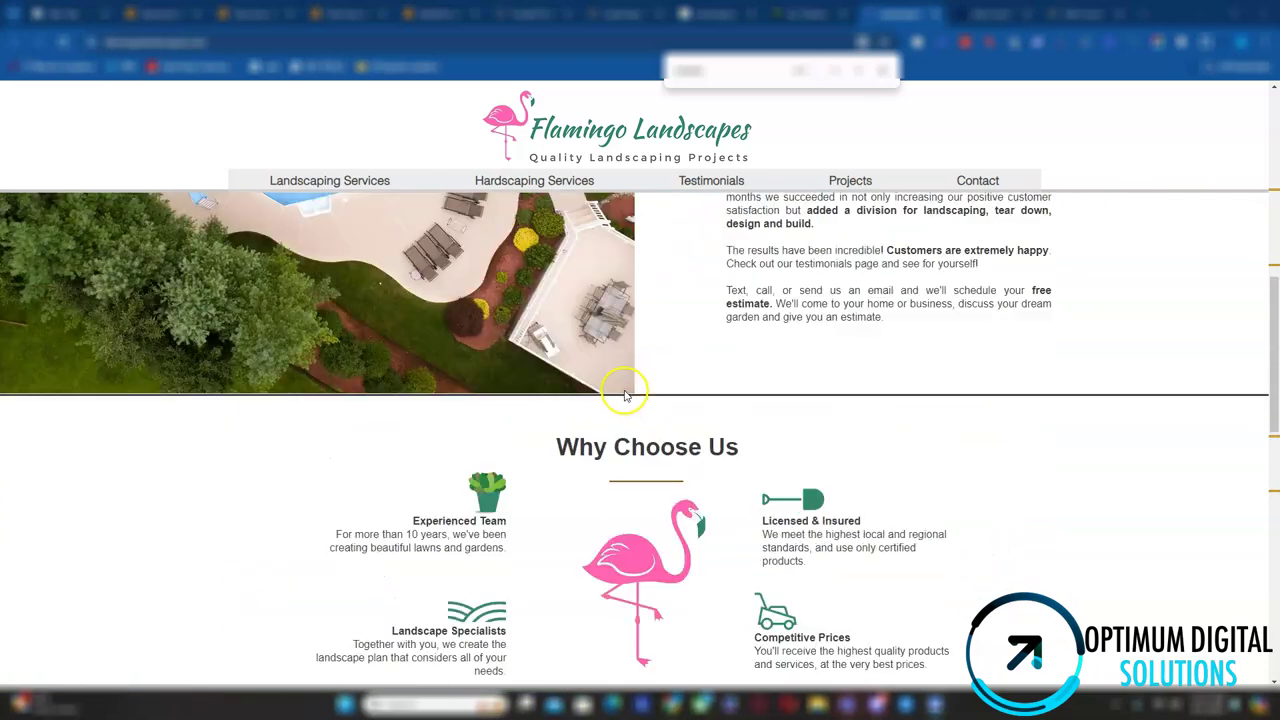
{"action": "scroll", "coordinate": [623, 395], "scroll_direction": "up", "scroll_amount": 5}
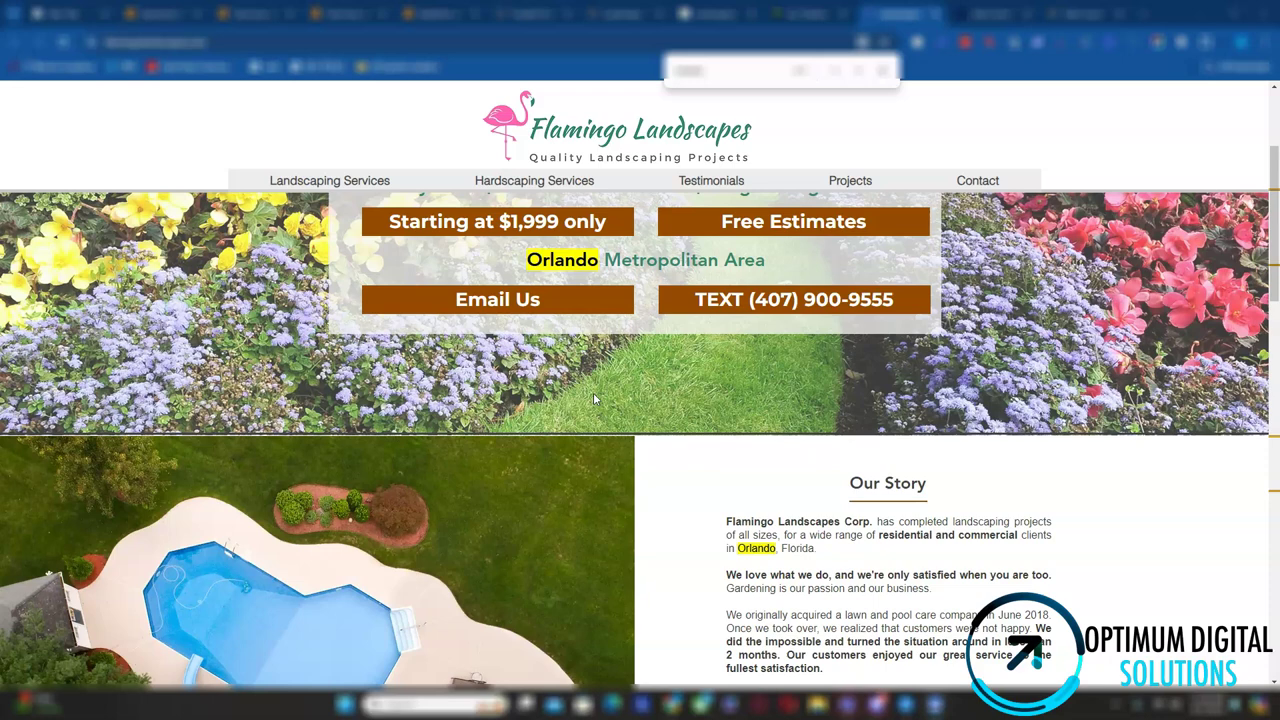
{"action": "scroll", "coordinate": [590, 340], "scroll_direction": "down", "scroll_amount": 4}
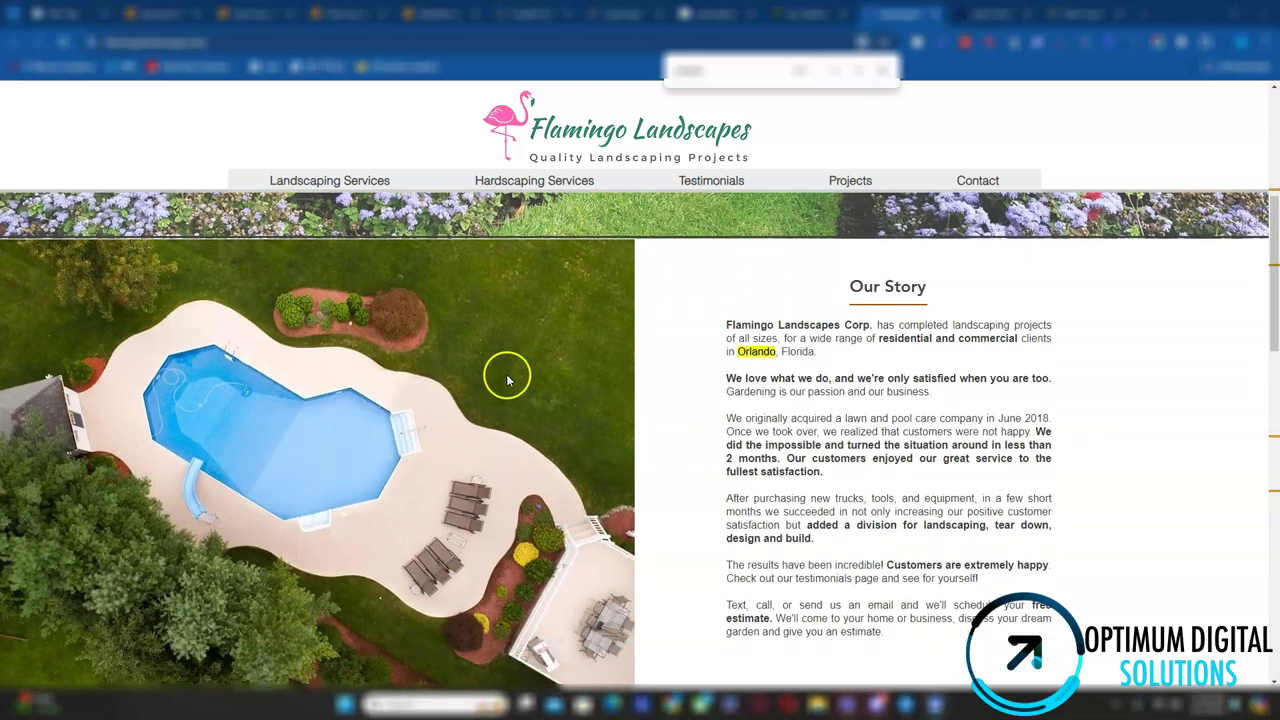
{"action": "scroll", "coordinate": [468, 437], "scroll_direction": "down", "scroll_amount": 3}
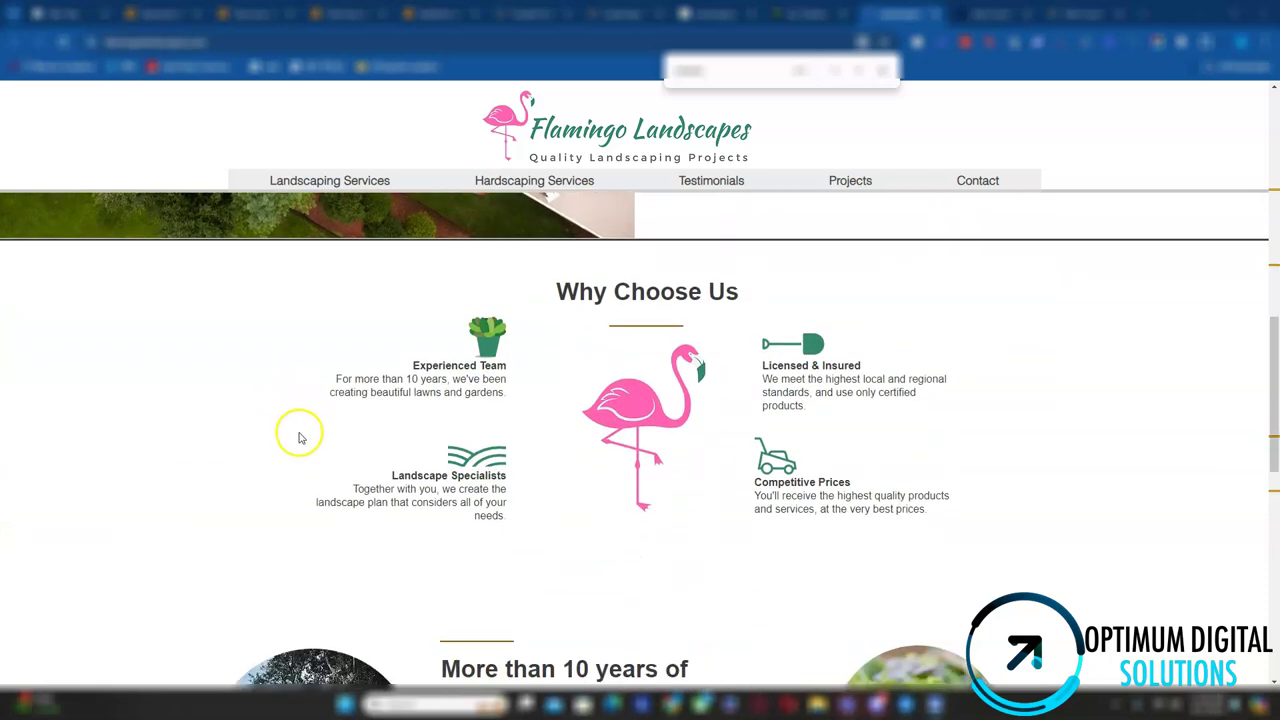
Check the file name proposed for saving the Flamingo Landscapes page, and leave without saving it
{"action": "right_click", "coordinate": [253, 268]}
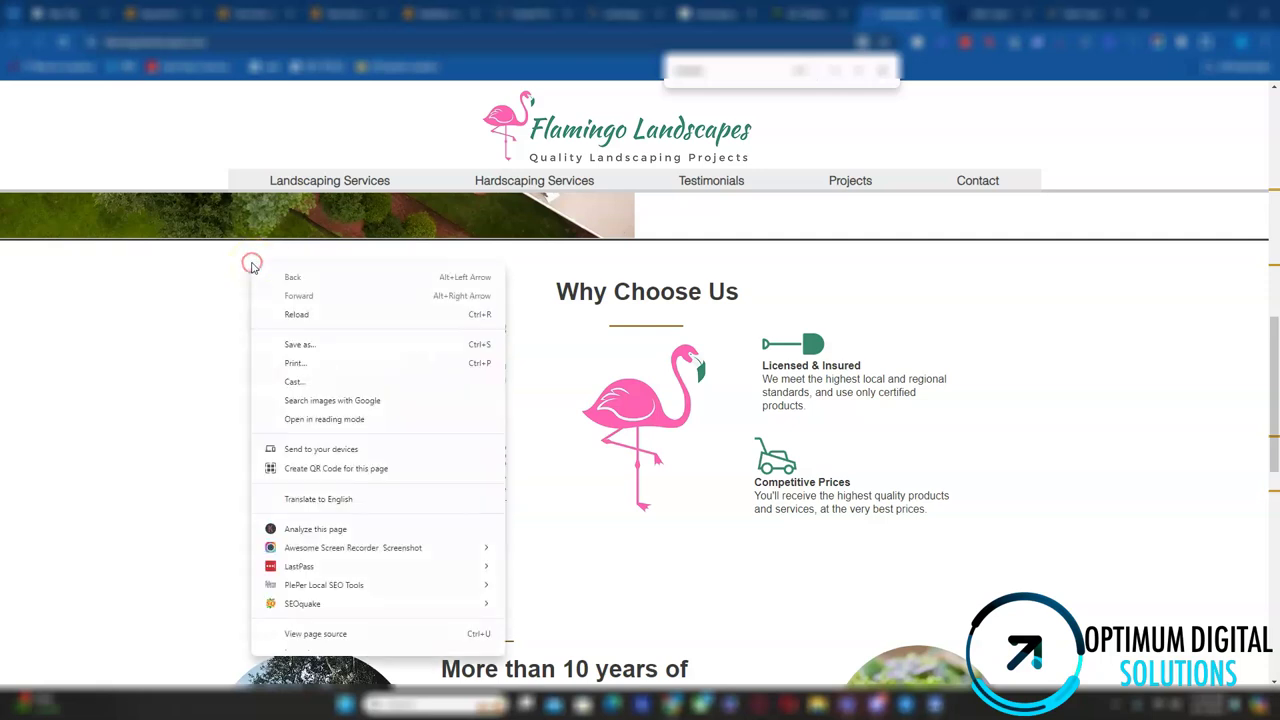
{"action": "left_click", "coordinate": [321, 354]}
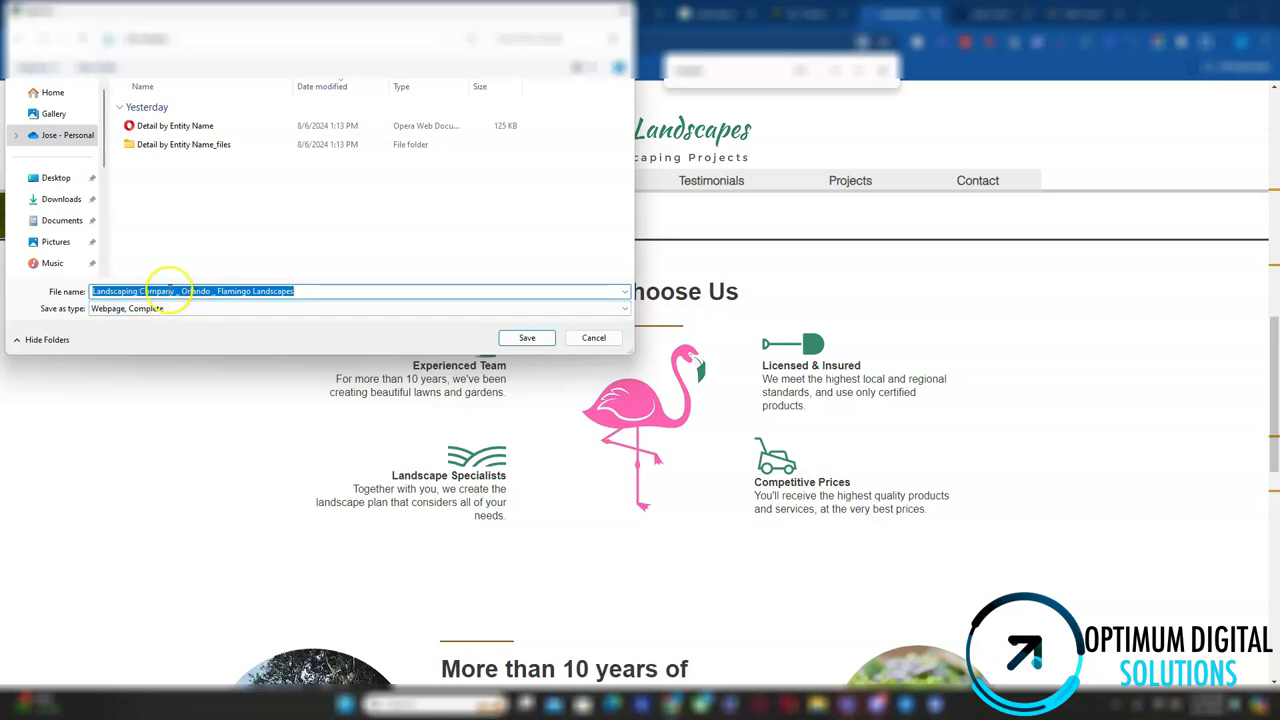
{"action": "left_click", "coordinate": [596, 334]}
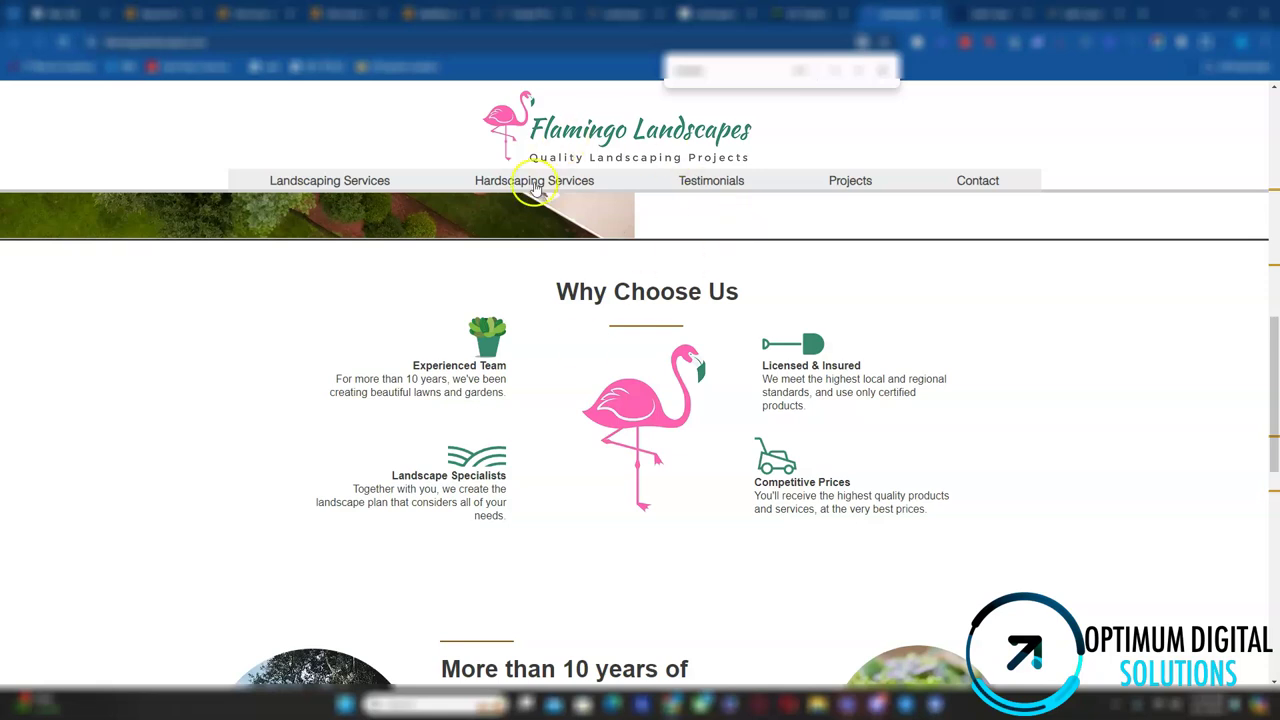
{"action": "scroll", "coordinate": [420, 405], "scroll_direction": "up", "scroll_amount": 2}
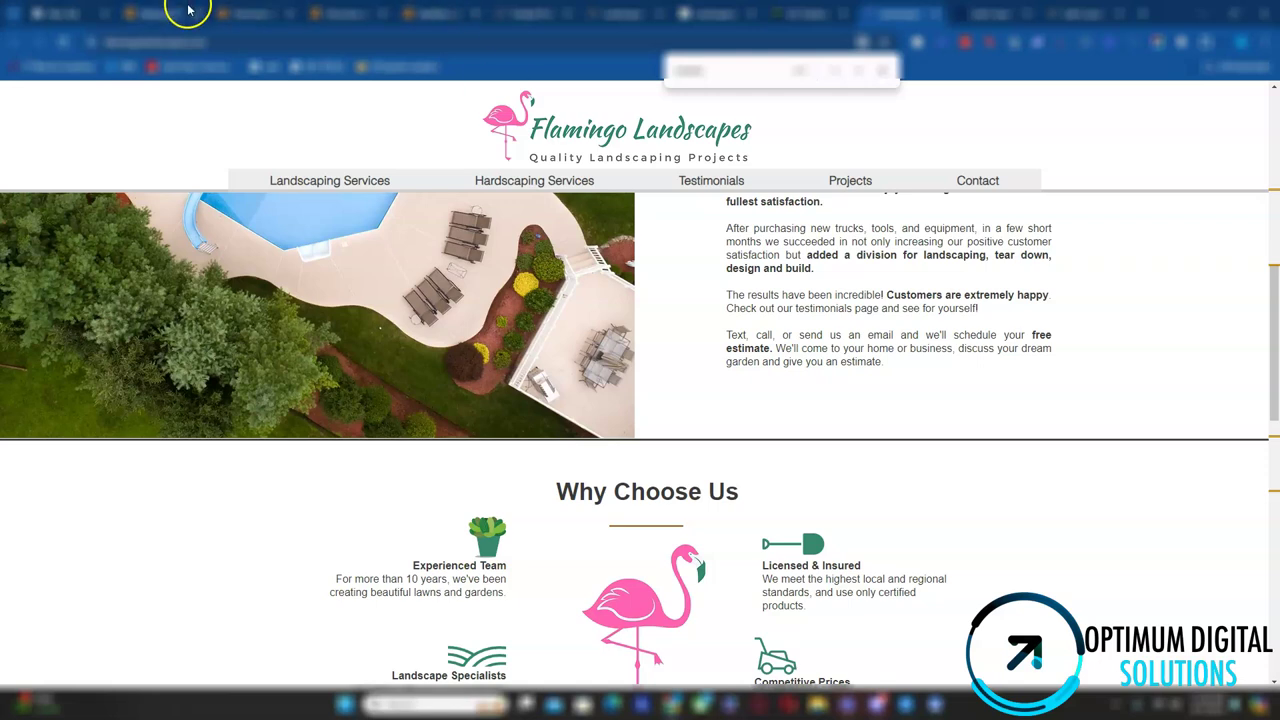
{"action": "mouse_move", "coordinate": [181, 10]}
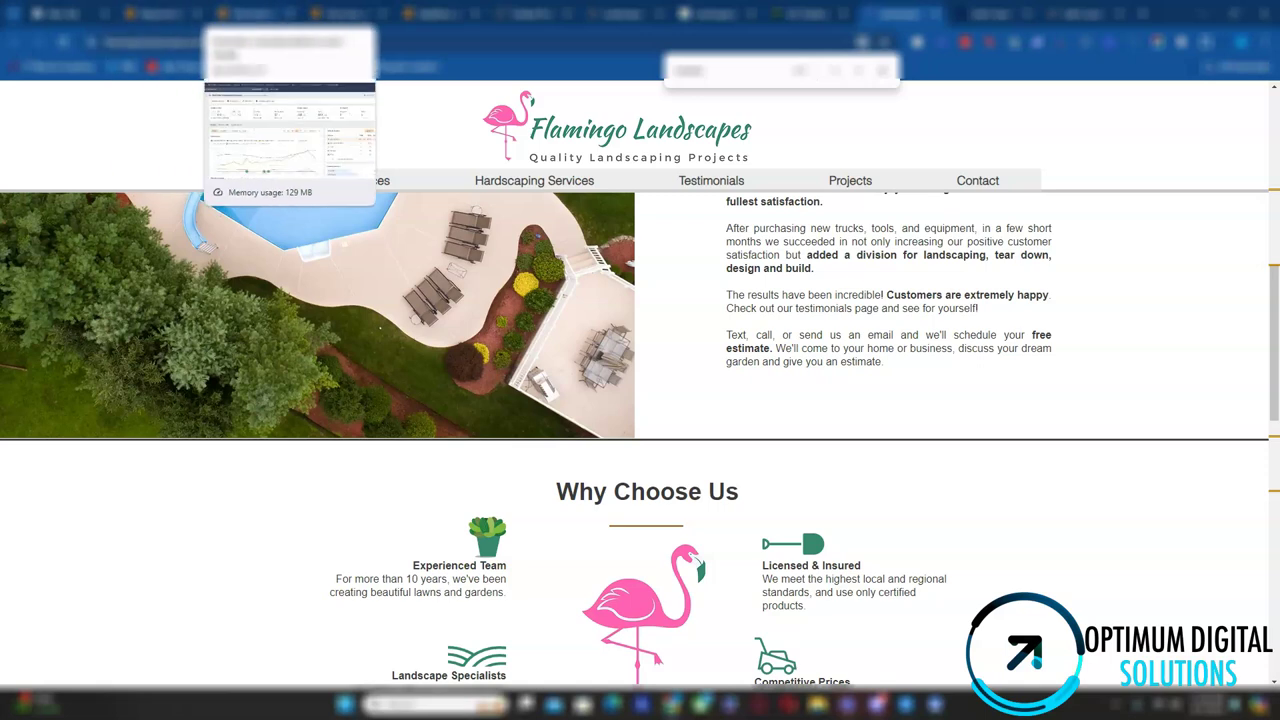
{"action": "left_click", "coordinate": [250, 9]}
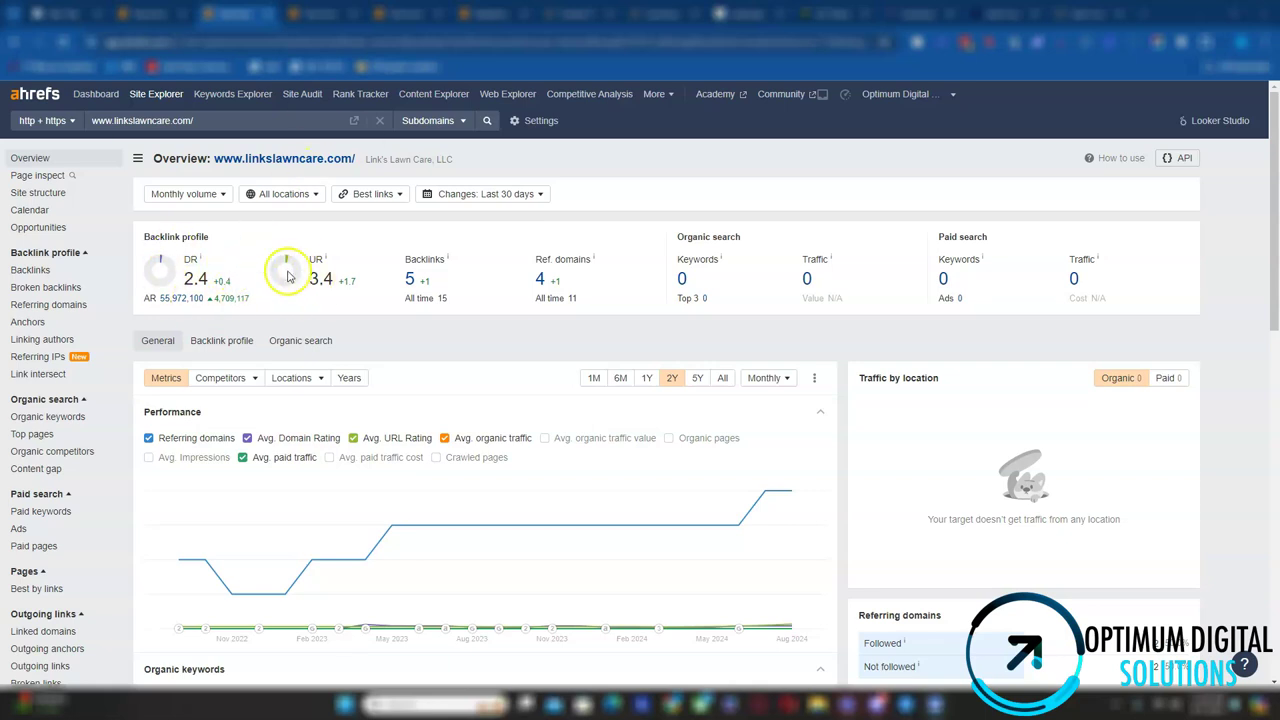
{"action": "left_click", "coordinate": [410, 280]}
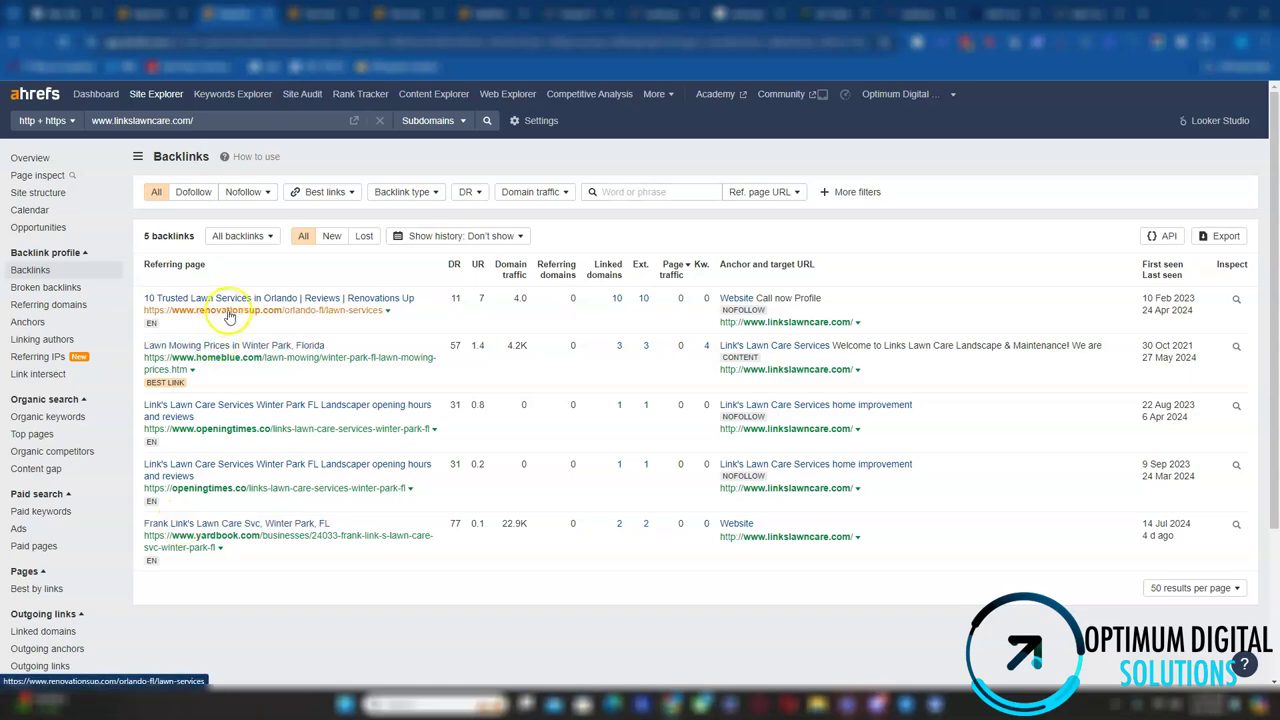
Find the Link's Lawn Care listing on the Renovations Up referring page for Orlando lawn services and follow its website link
{"action": "left_click", "coordinate": [262, 300]}
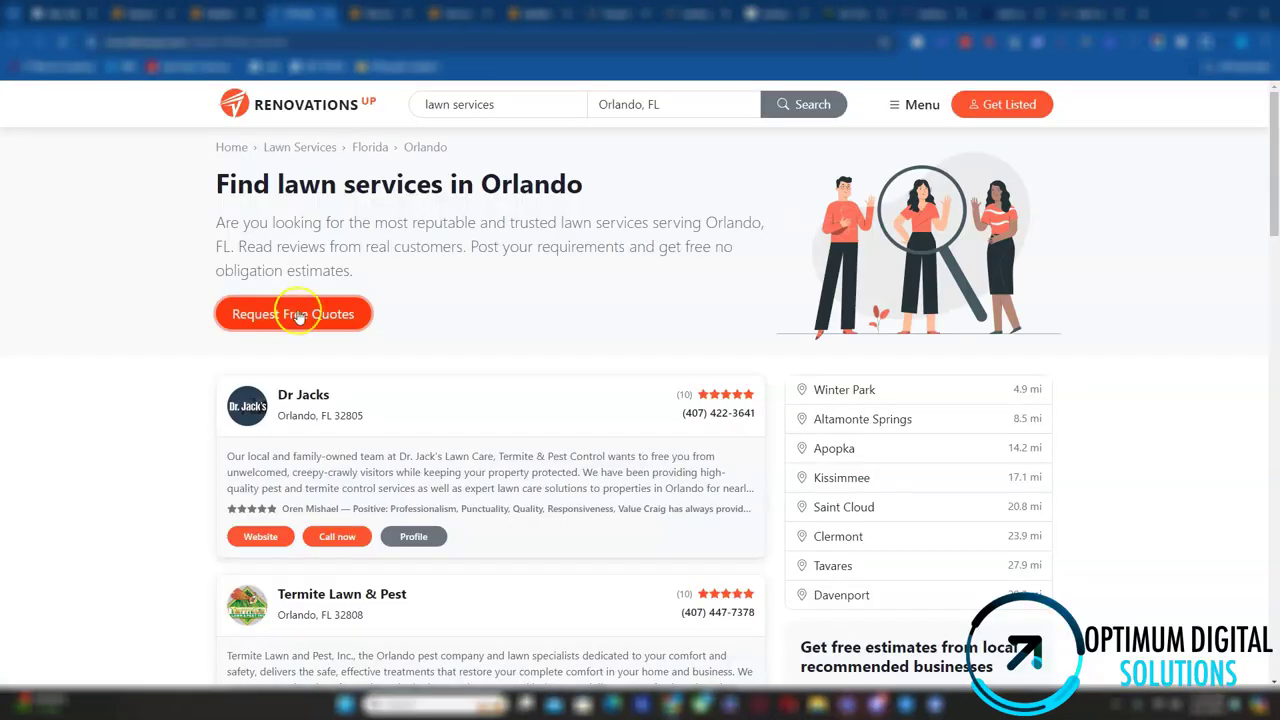
{"action": "scroll", "coordinate": [382, 360], "scroll_direction": "down", "scroll_amount": 5}
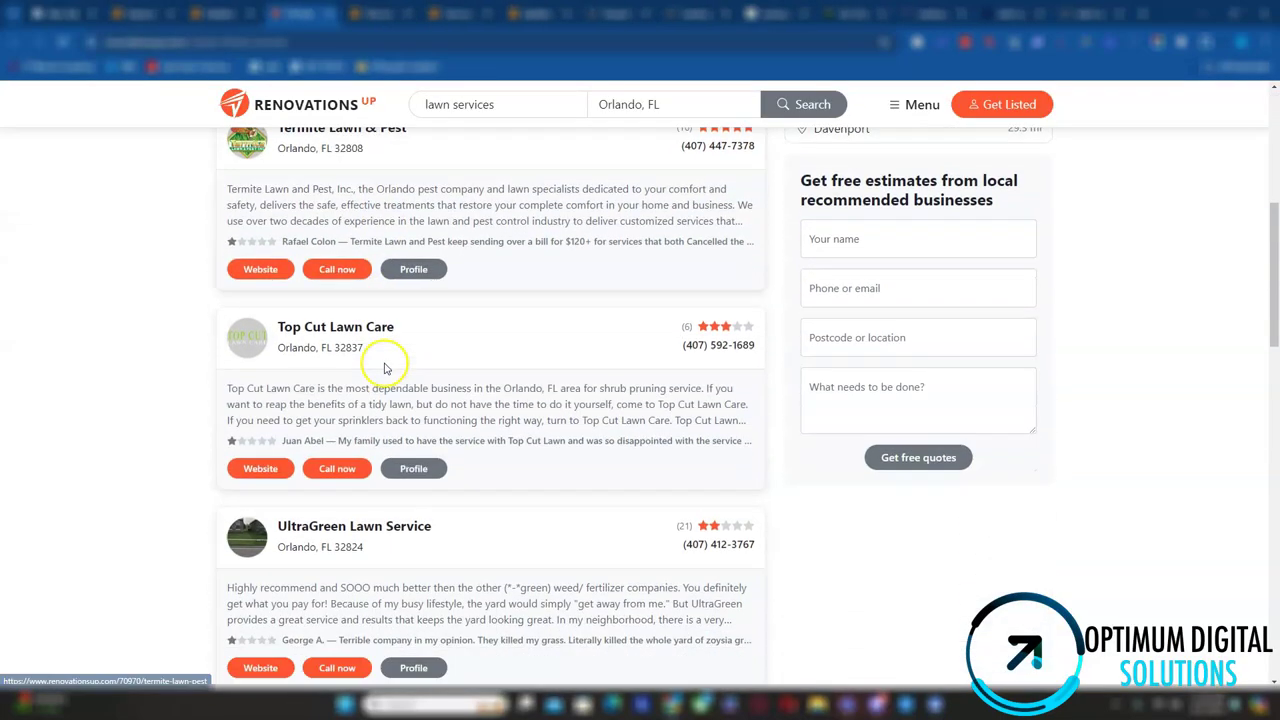
{"action": "scroll", "coordinate": [384, 368], "scroll_direction": "down", "scroll_amount": 4}
{"action": "scroll", "coordinate": [384, 368], "scroll_direction": "up", "scroll_amount": 1}
{"action": "scroll", "coordinate": [384, 368], "scroll_direction": "down", "scroll_amount": 2}
{"action": "scroll", "coordinate": [384, 368], "scroll_direction": "up", "scroll_amount": 1}
{"action": "scroll", "coordinate": [384, 368], "scroll_direction": "down", "scroll_amount": 9}
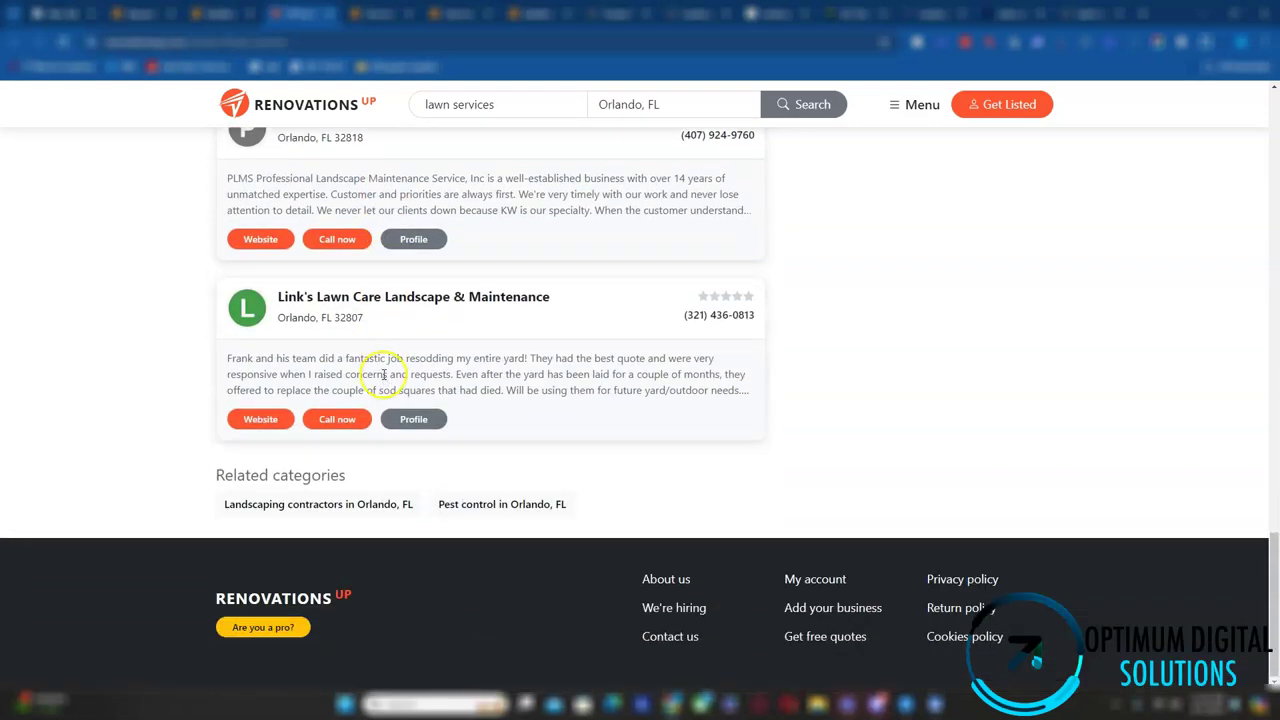
{"action": "scroll", "coordinate": [383, 374], "scroll_direction": "up", "scroll_amount": 1}
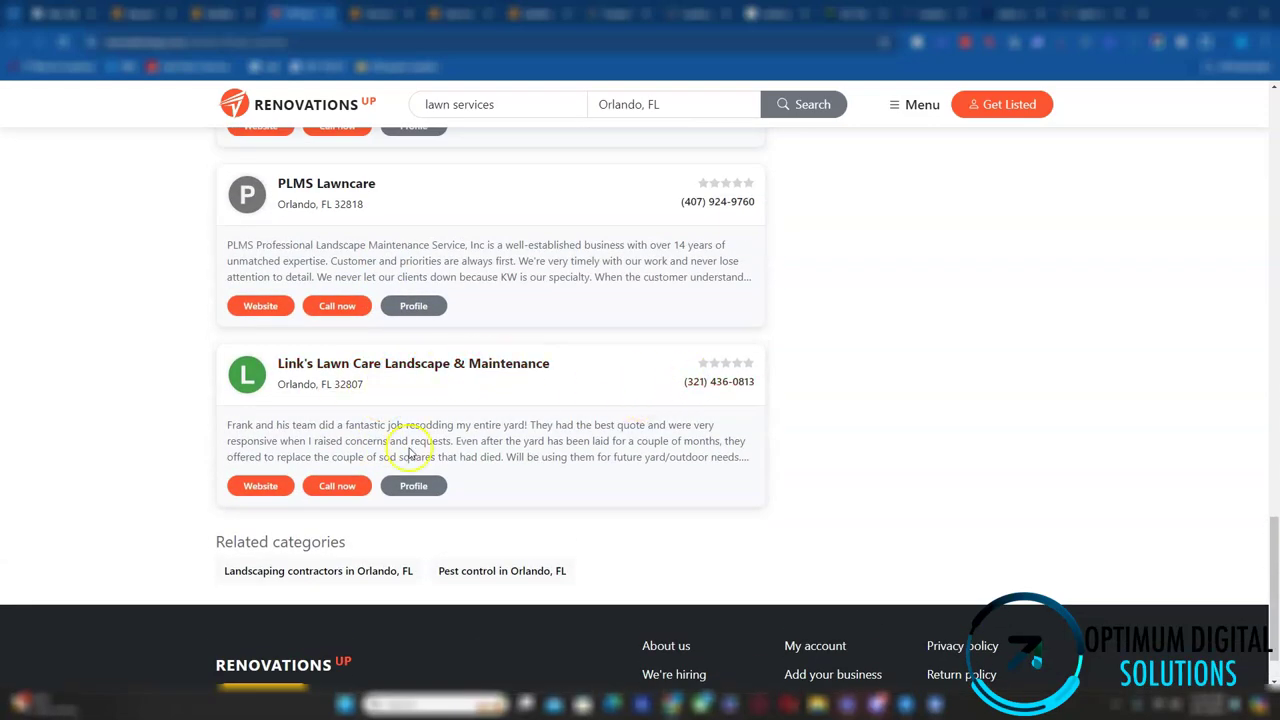
{"action": "left_click", "coordinate": [277, 486]}
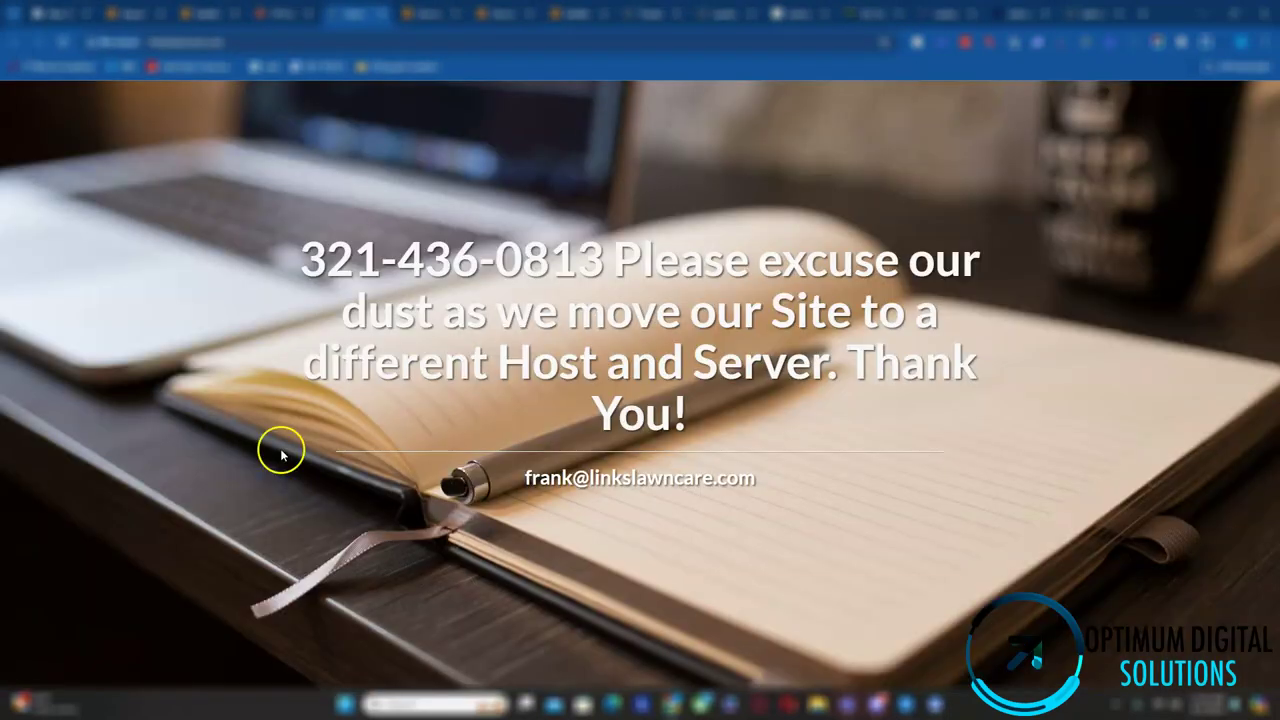
{"action": "left_click", "coordinate": [385, 17]}
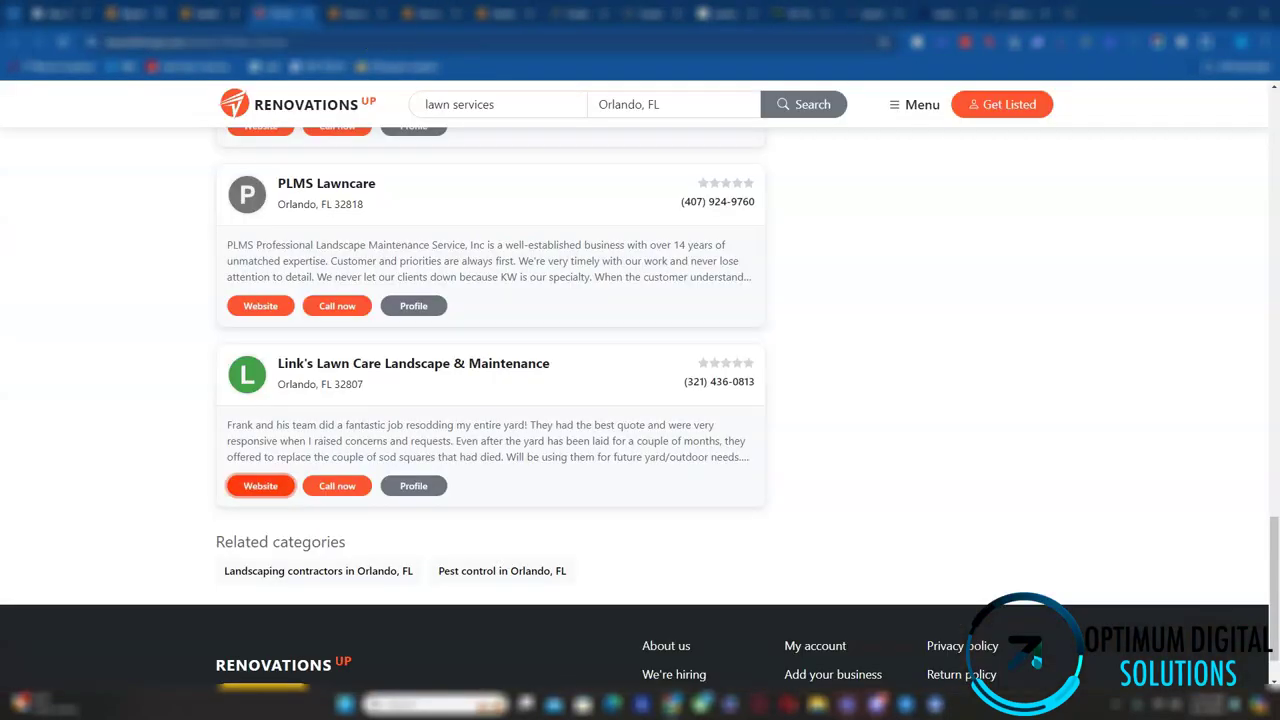
{"action": "left_click", "coordinate": [181, 9]}
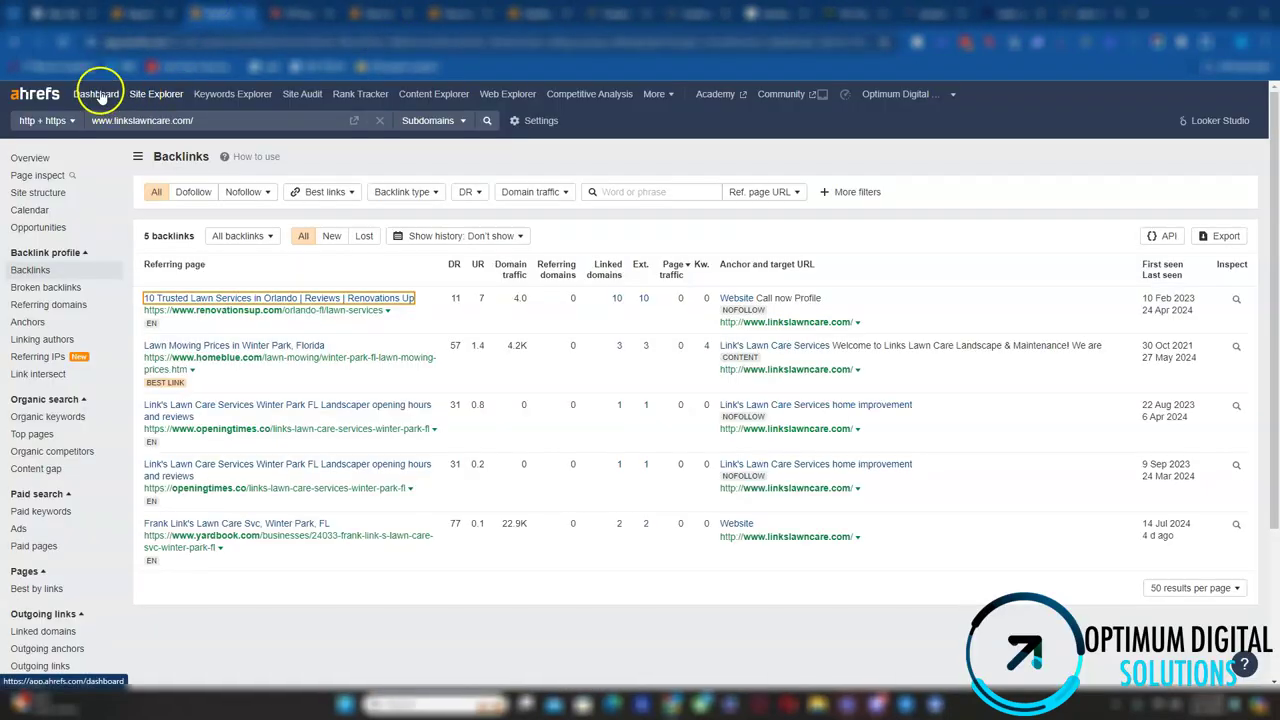
{"action": "left_click", "coordinate": [296, 17]}
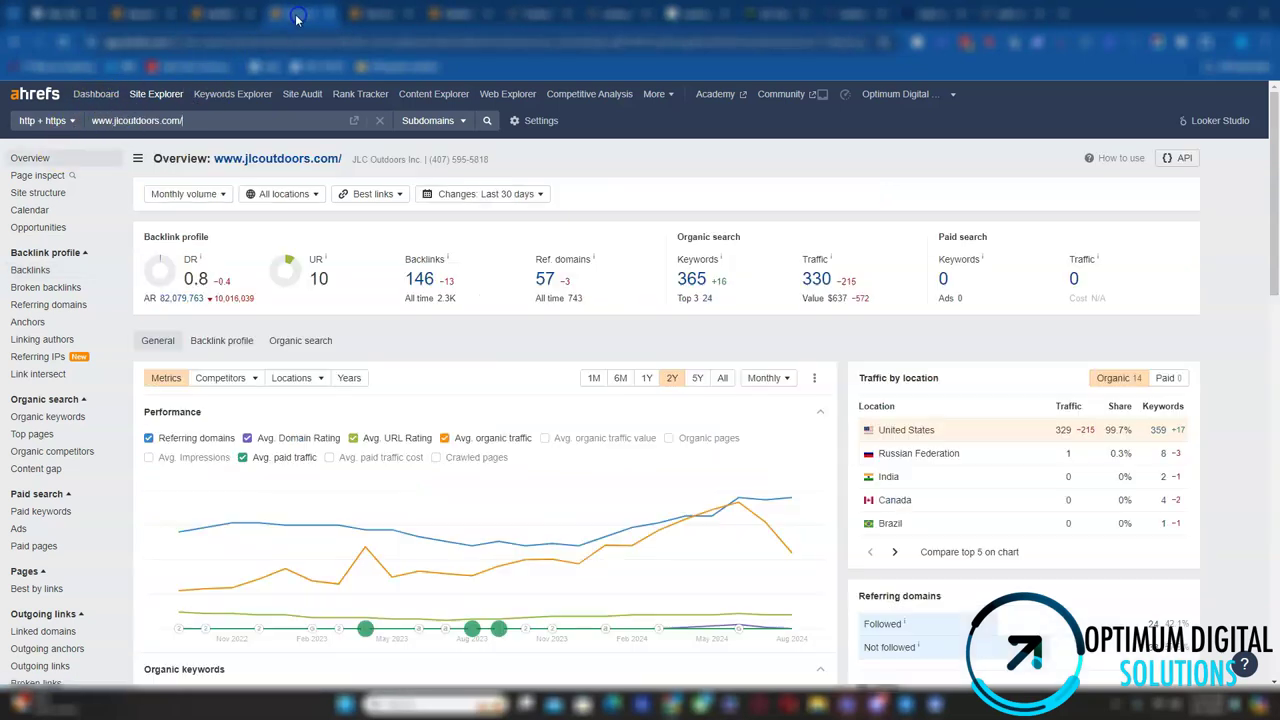
{"action": "left_click", "coordinate": [697, 281]}
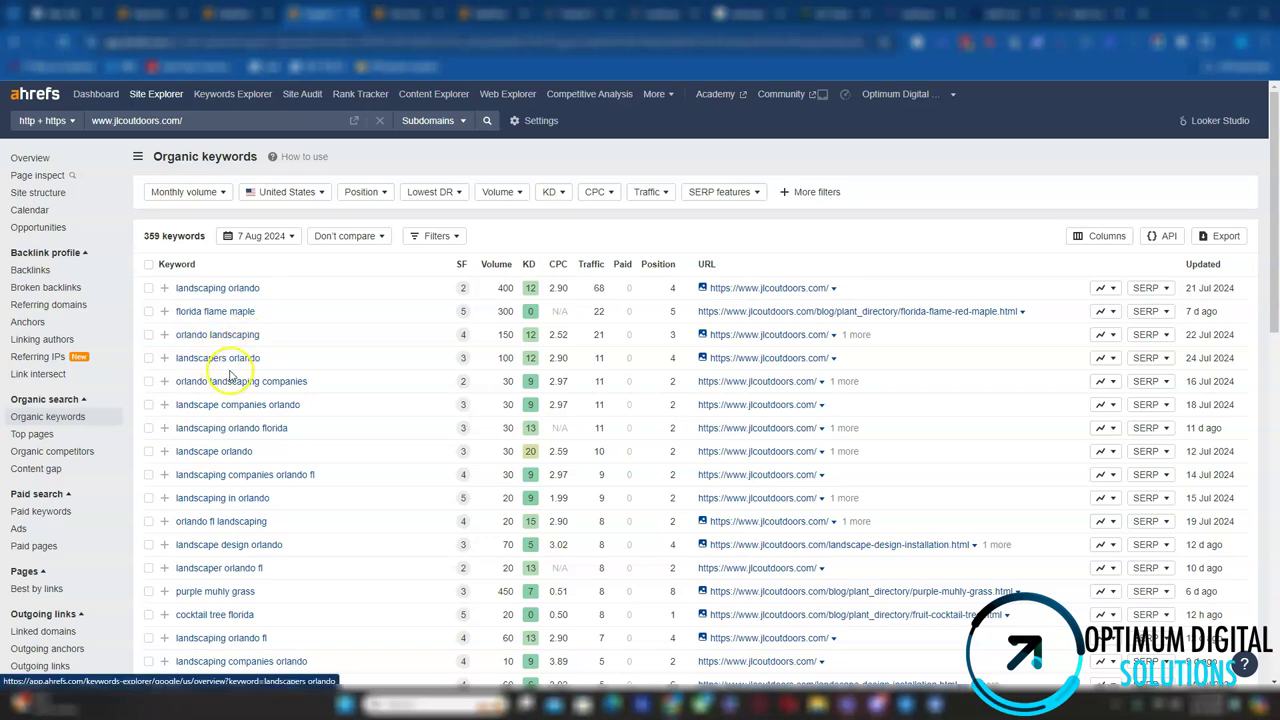
{"action": "left_click", "coordinate": [405, 10]}
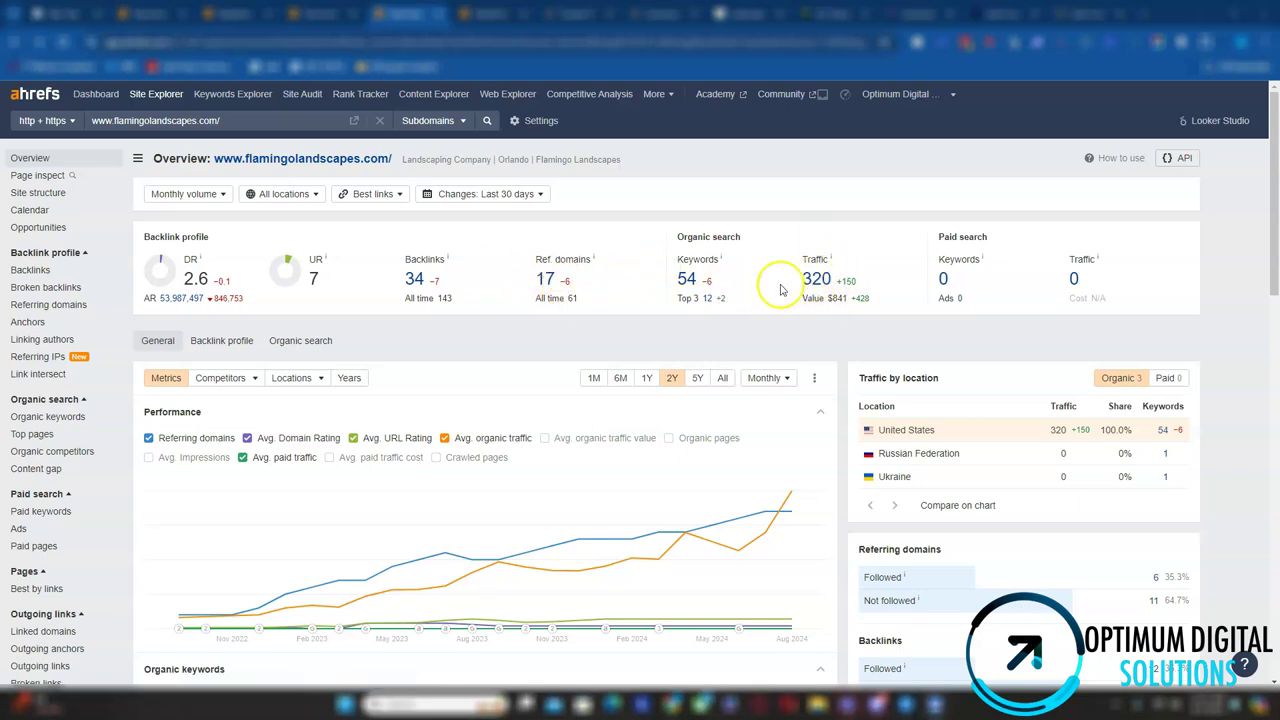
{"action": "left_click", "coordinate": [686, 283]}
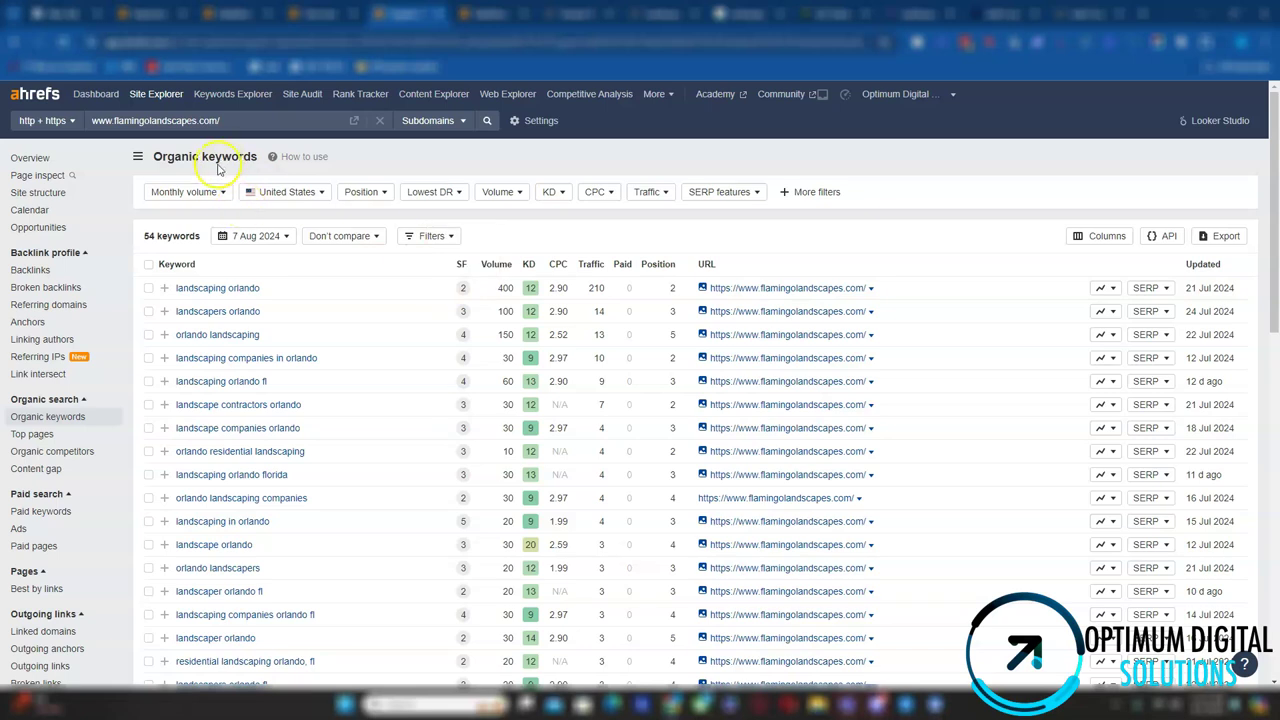
{"action": "left_click", "coordinate": [66, 160]}
{"action": "left_click", "coordinate": [50, 157]}
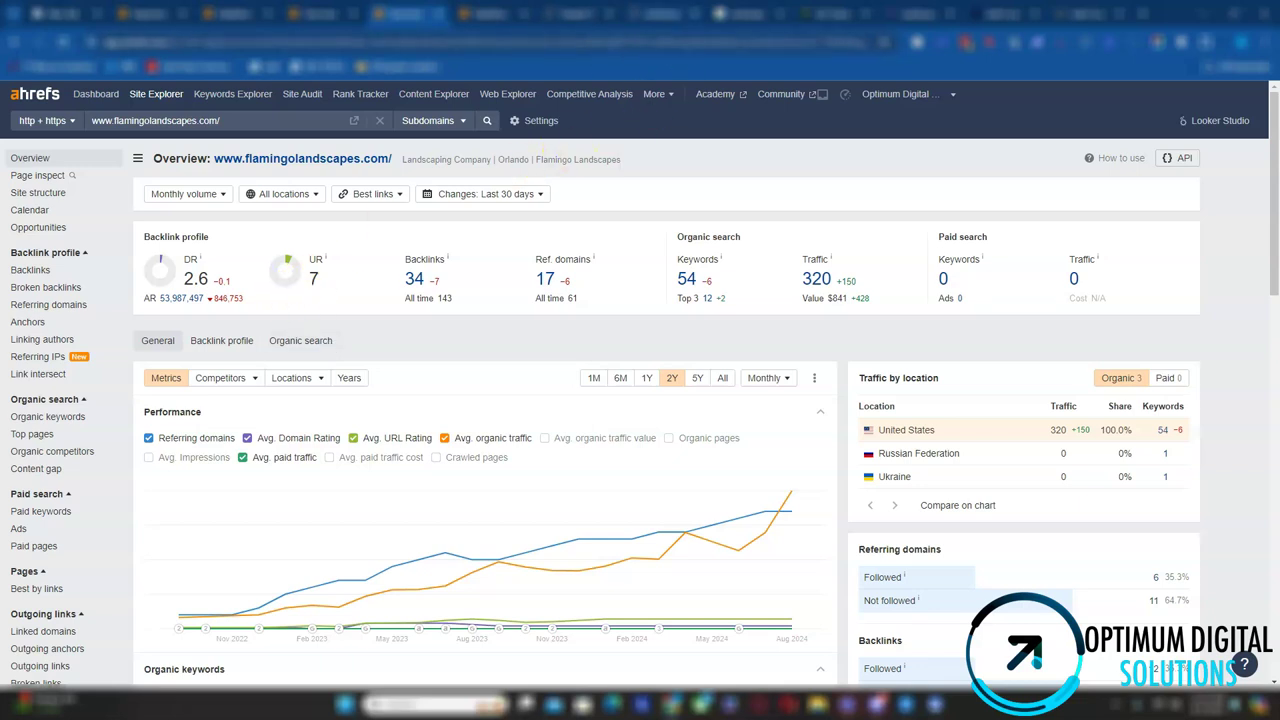
Return to the Google results for "landscaping orlando" and examine the Orlando Evergreen Lawn & Landscaping entry in the local Businesses section
{"action": "left_click", "coordinate": [752, 12]}
{"action": "scroll", "coordinate": [362, 329], "scroll_direction": "up", "scroll_amount": 3}
{"action": "scroll", "coordinate": [372, 333], "scroll_direction": "up", "scroll_amount": 3}
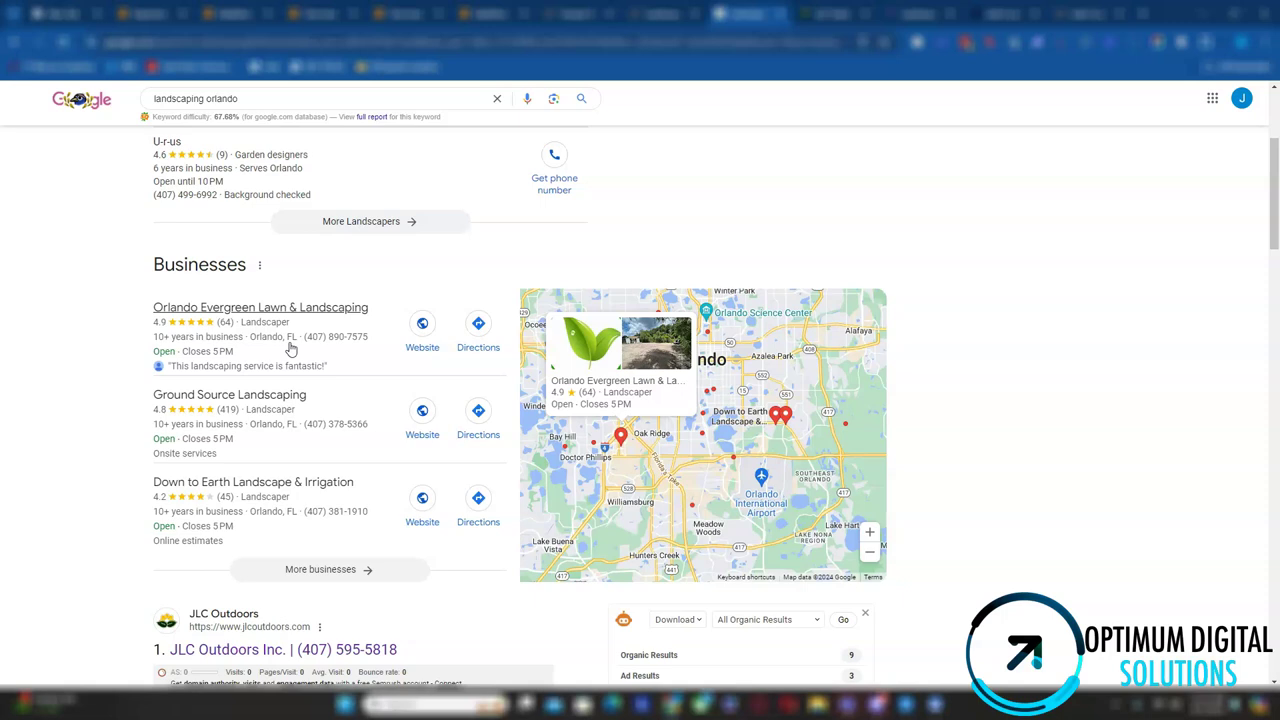
{"action": "left_click", "coordinate": [277, 340]}
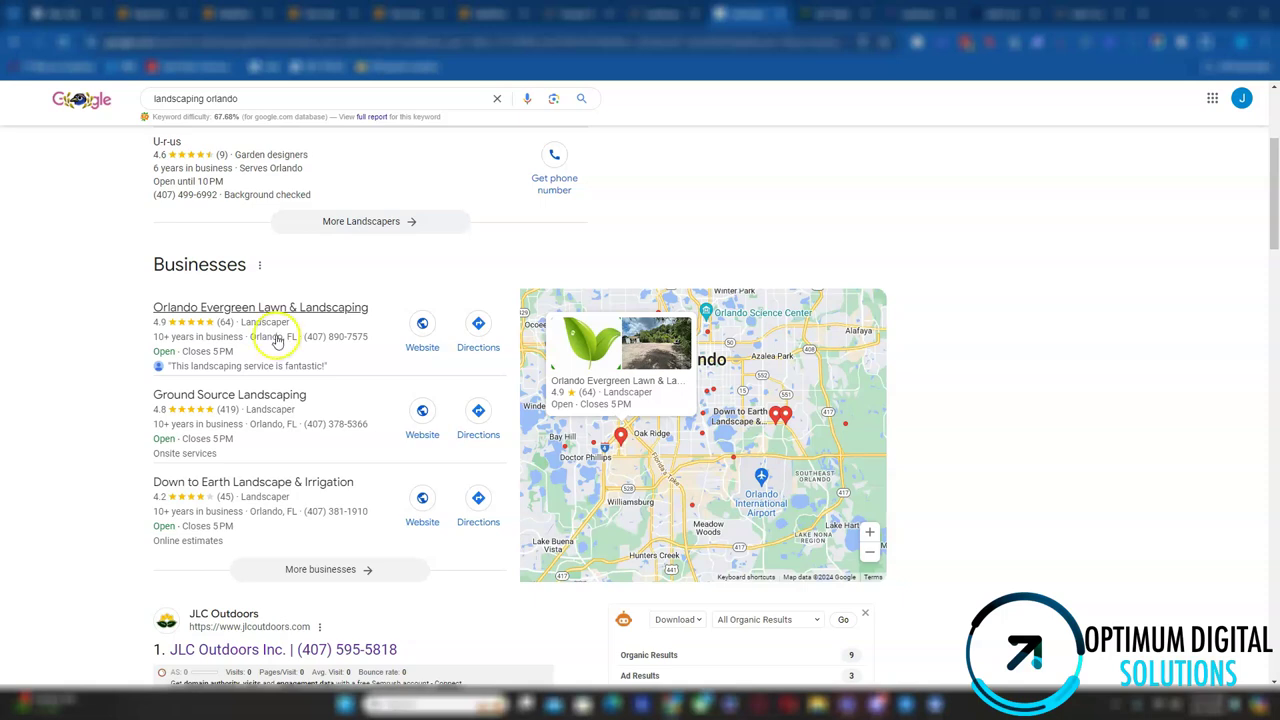